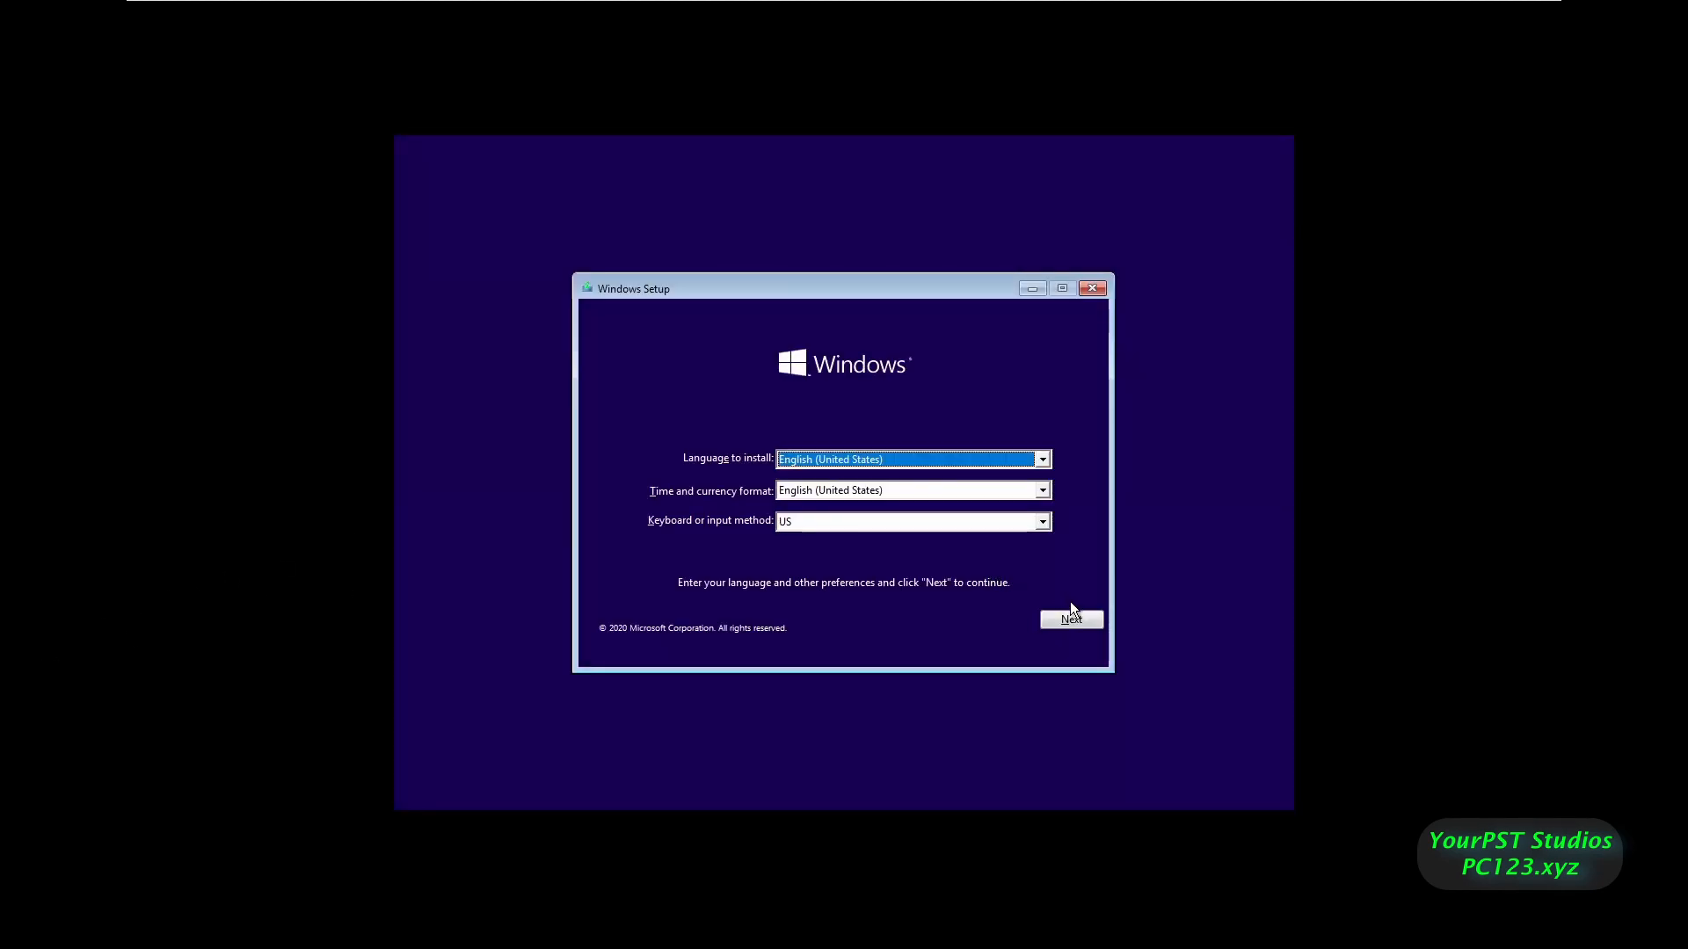
- Keep English (United States) language and format with the US keyboard, and continue
click(1072, 622)
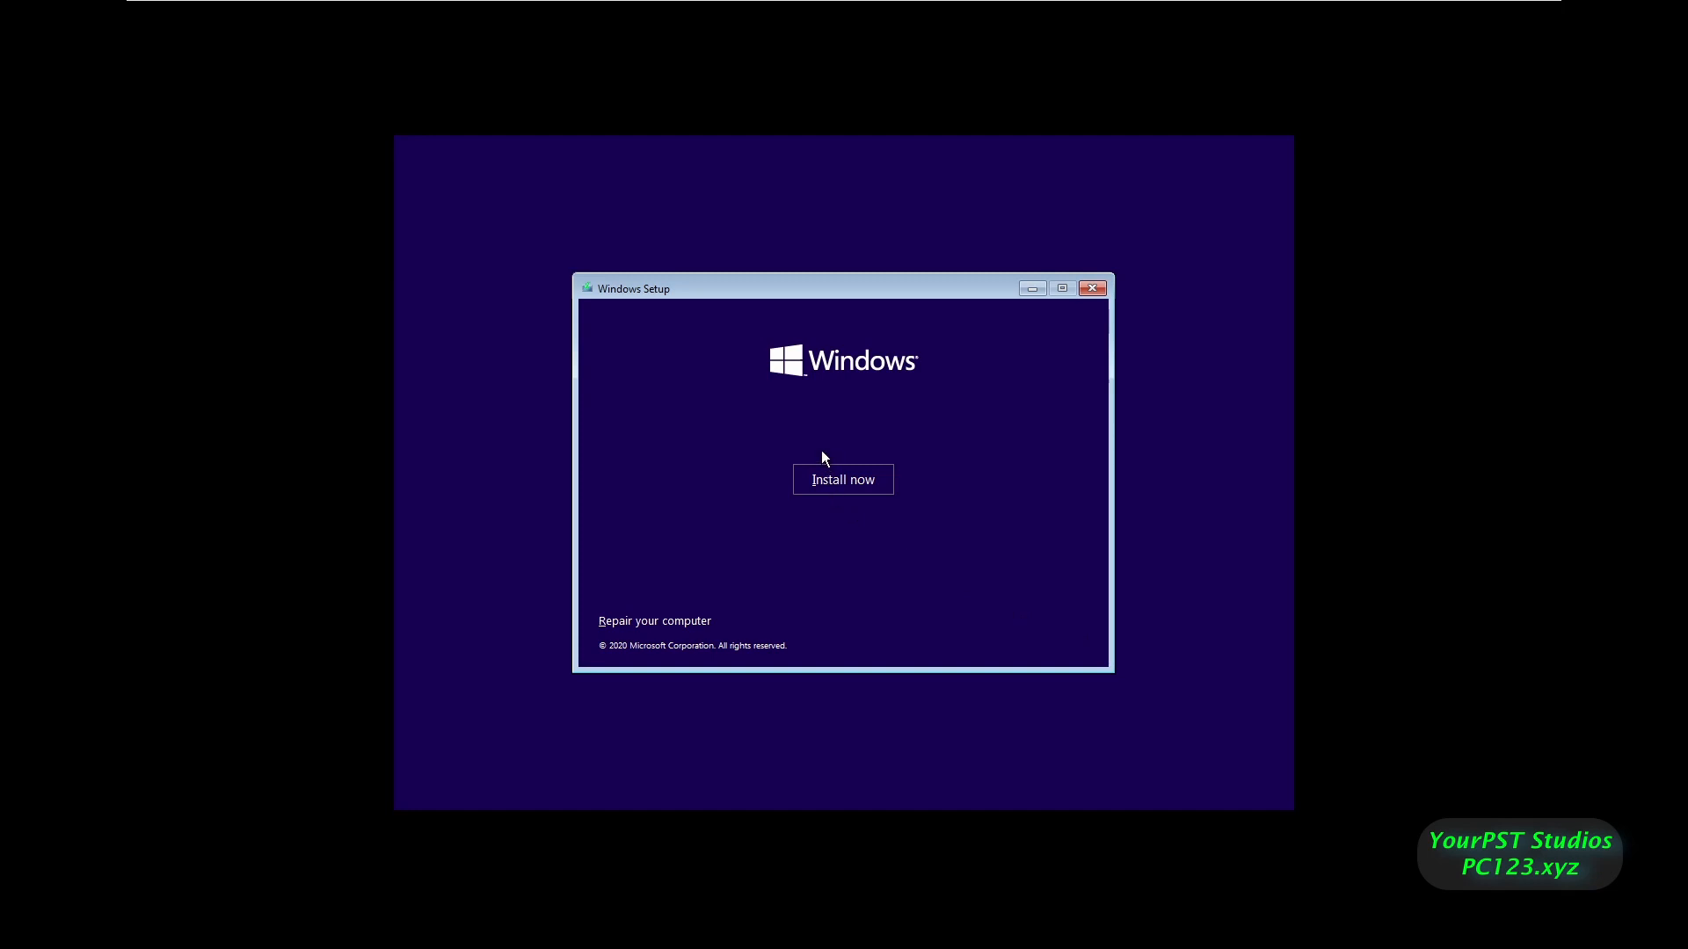
- Start the installation without a product key and choose the Windows 10 Pro edition
click(833, 476)
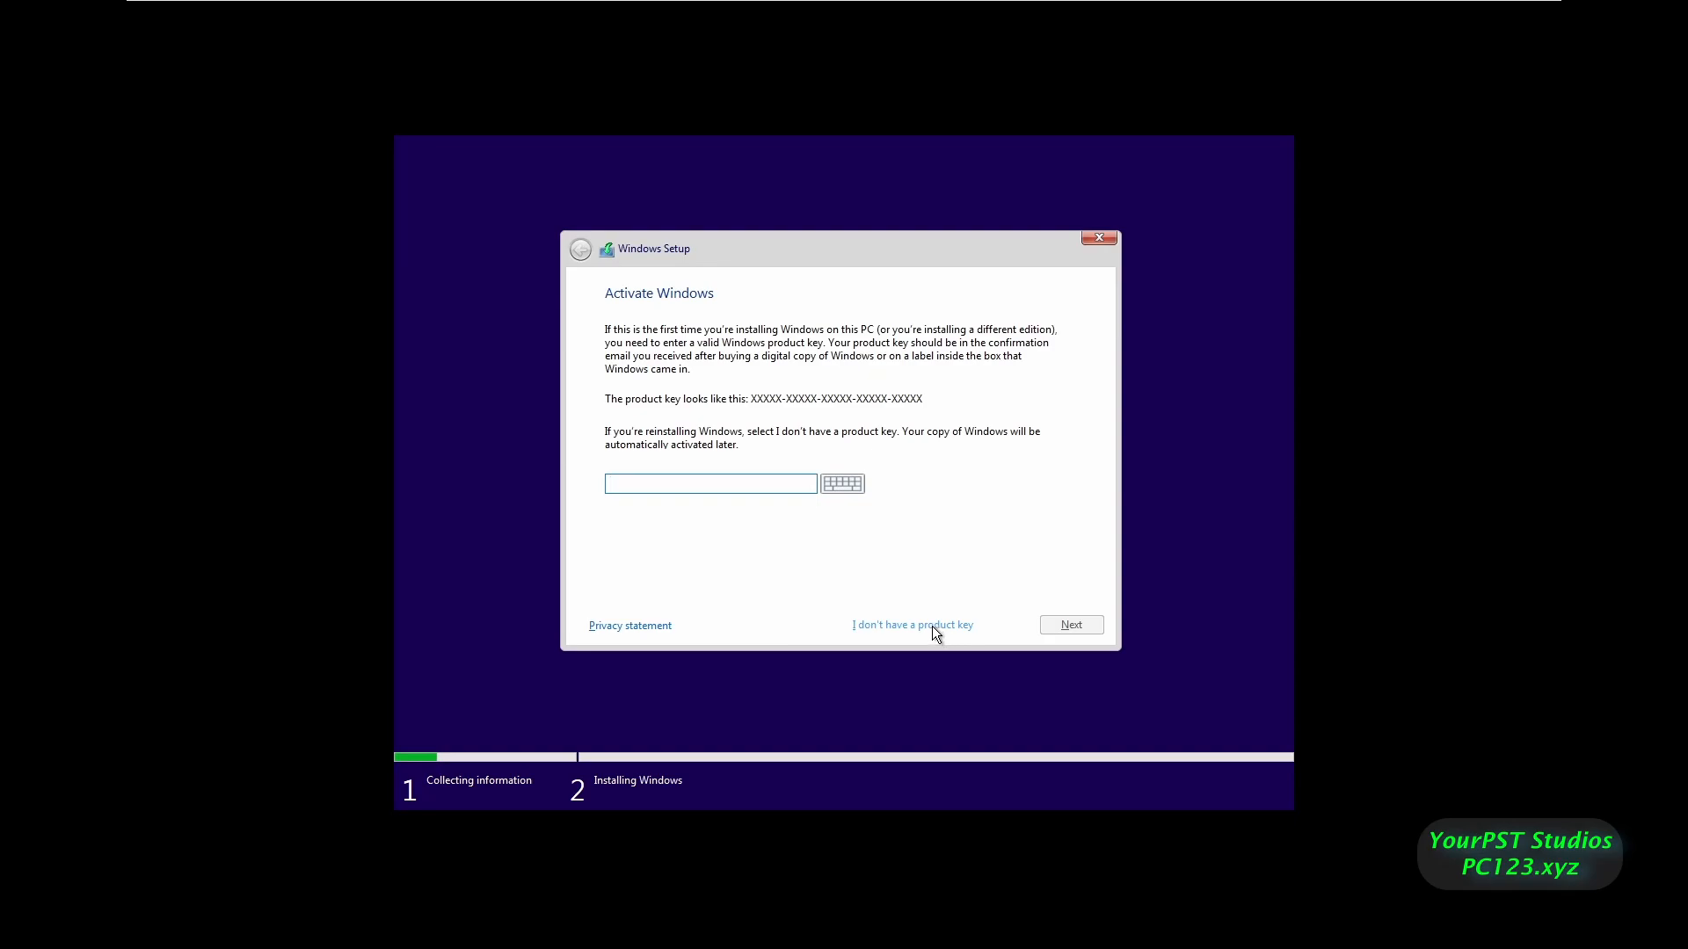
click(772, 490)
click(912, 625)
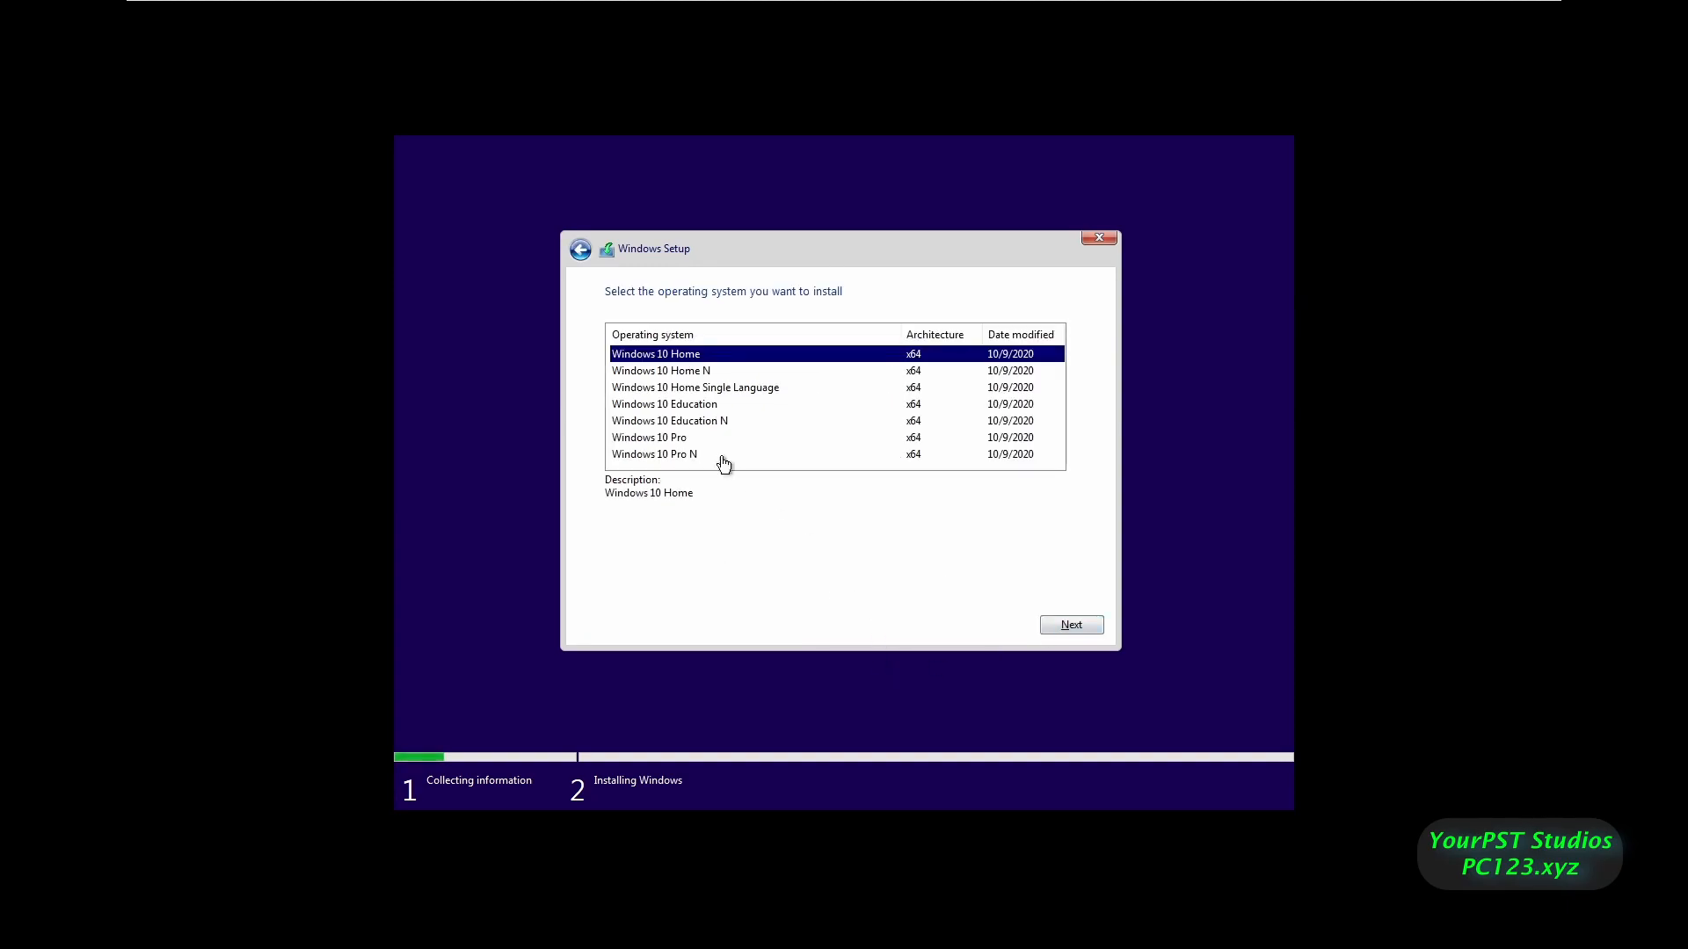
click(695, 439)
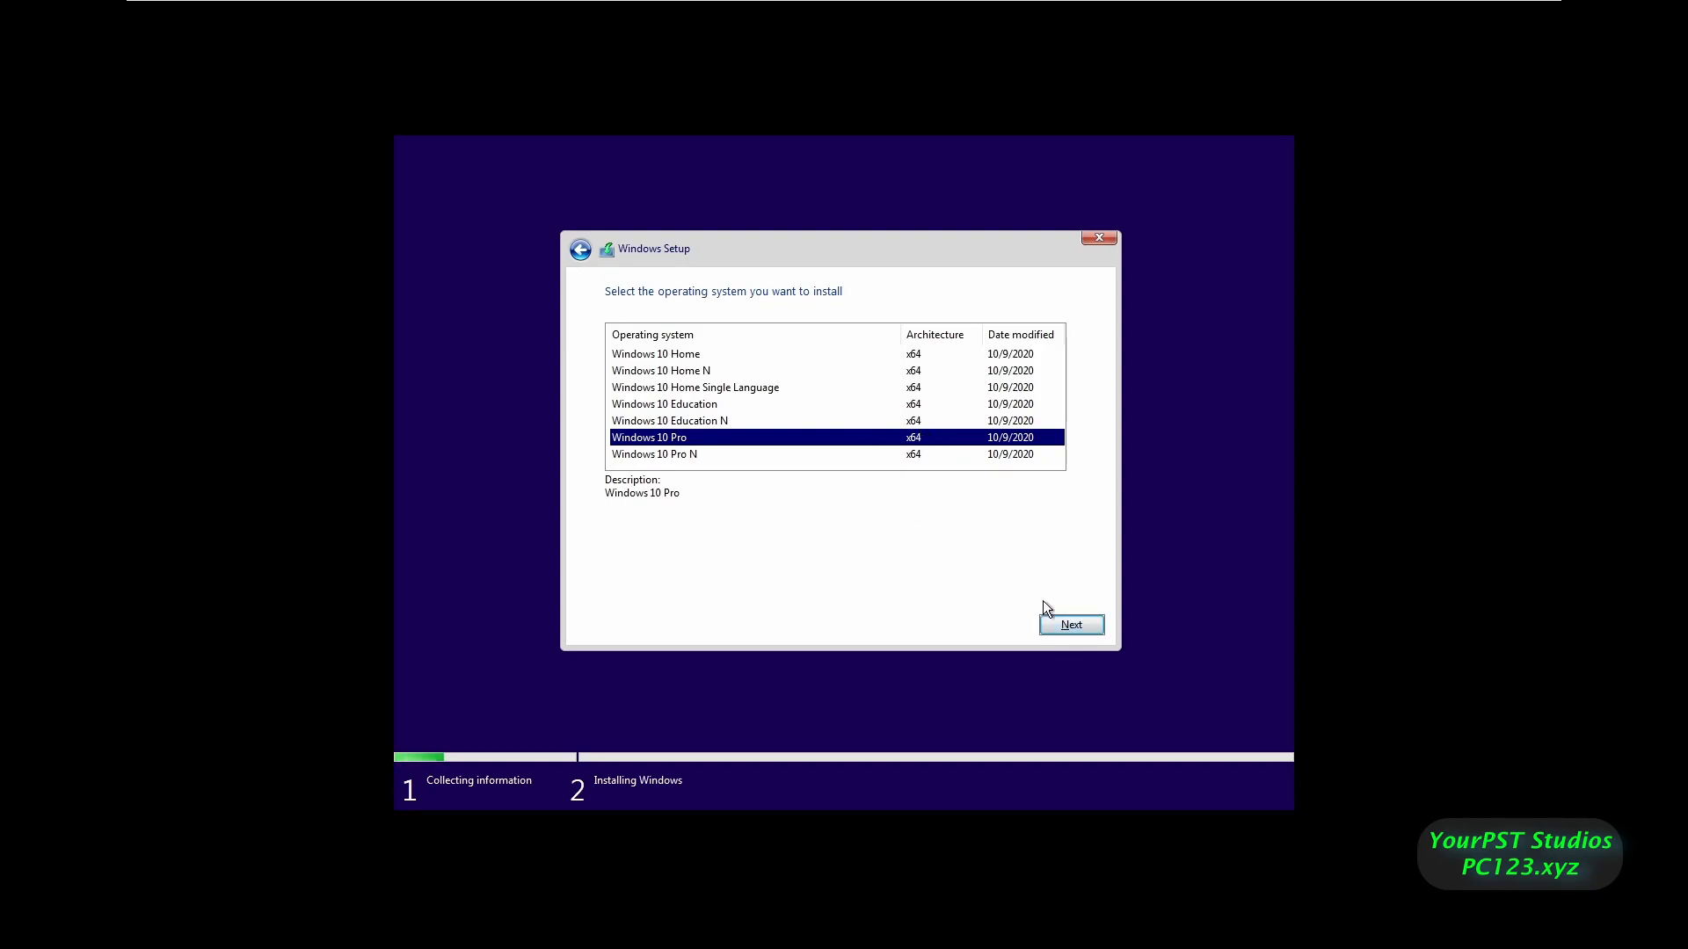
click(1071, 625)
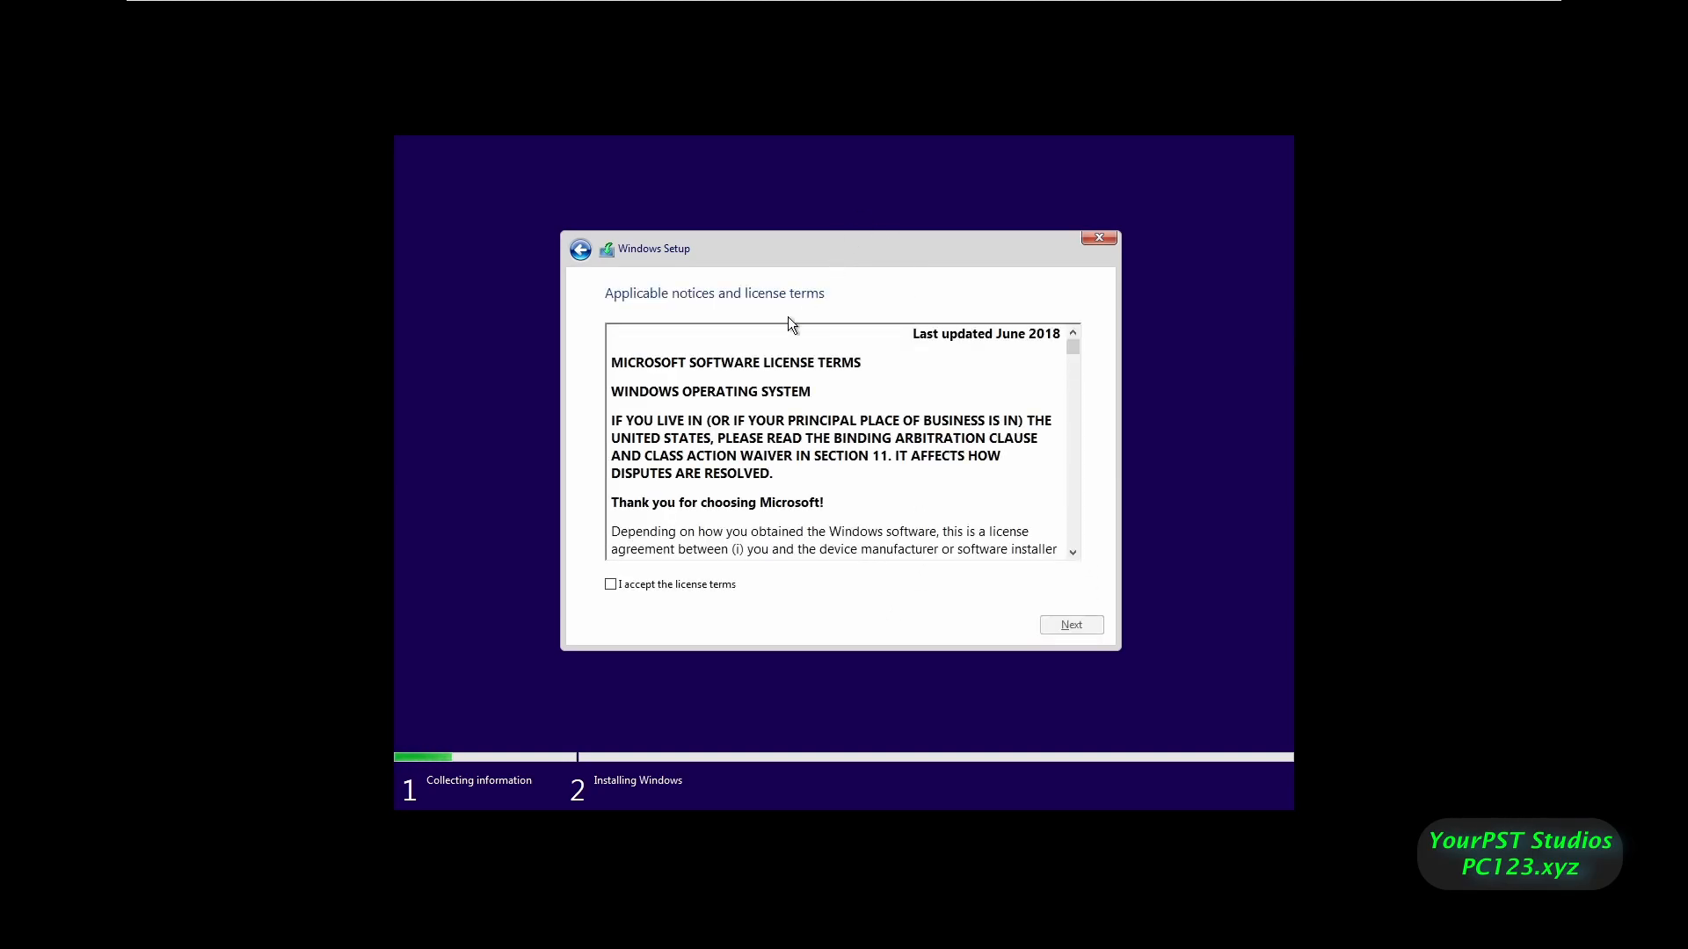
- Accept the license, choose Custom install, and create a 51438 MB partition on Drive 0
click(638, 582)
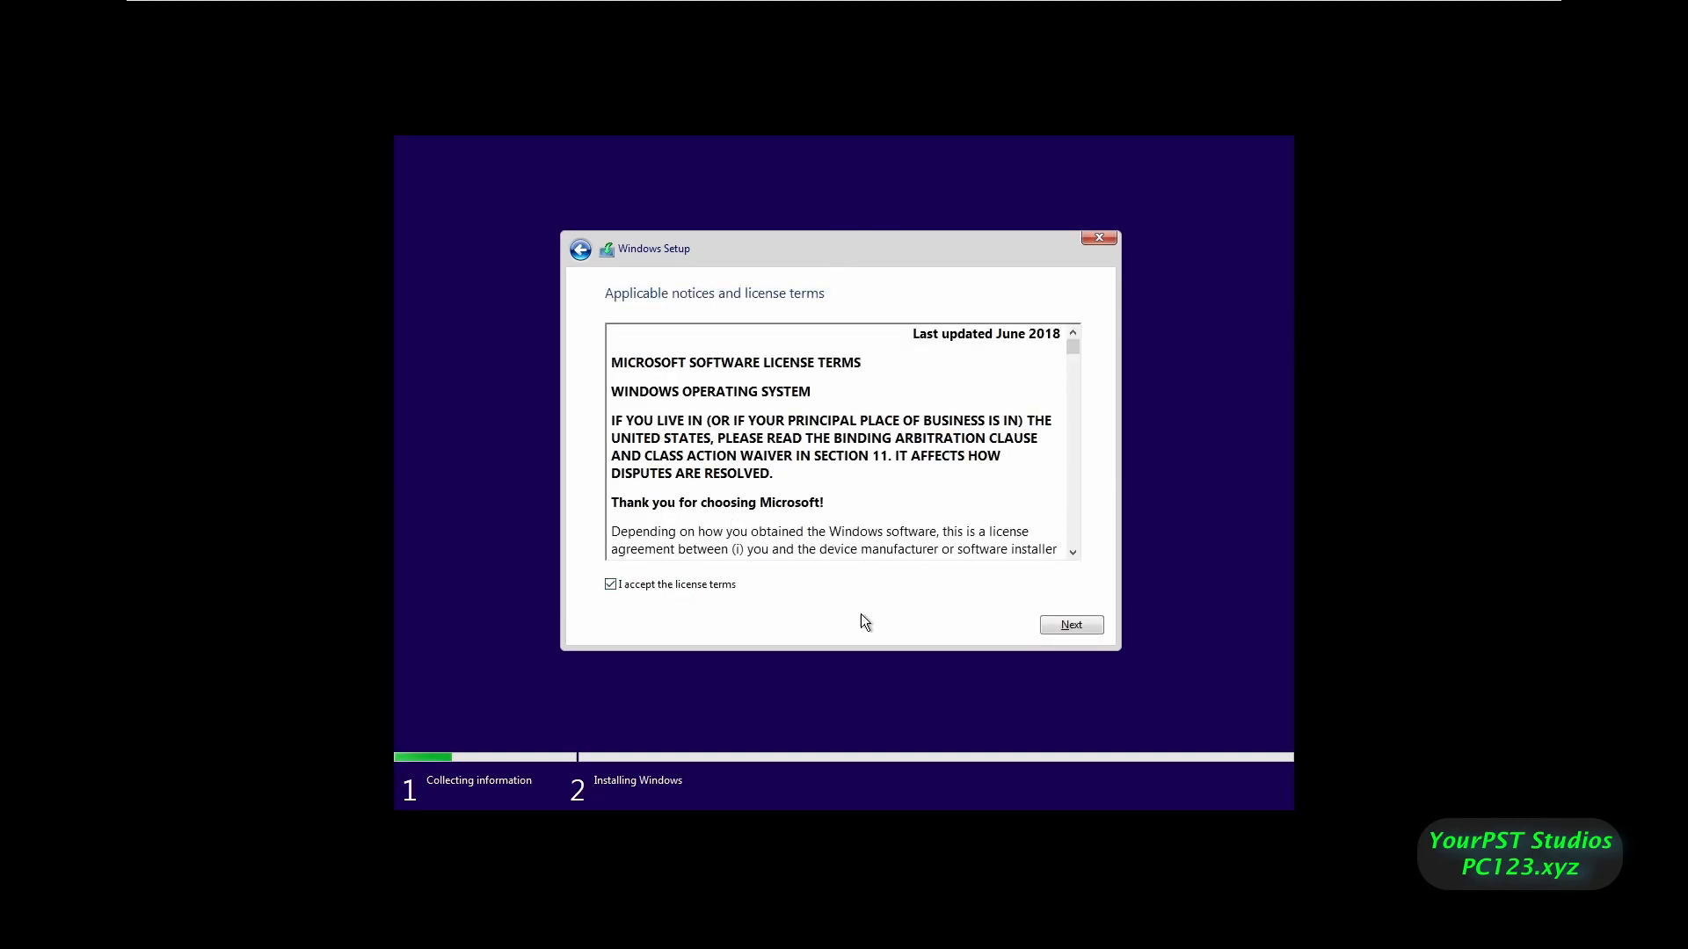
click(1086, 626)
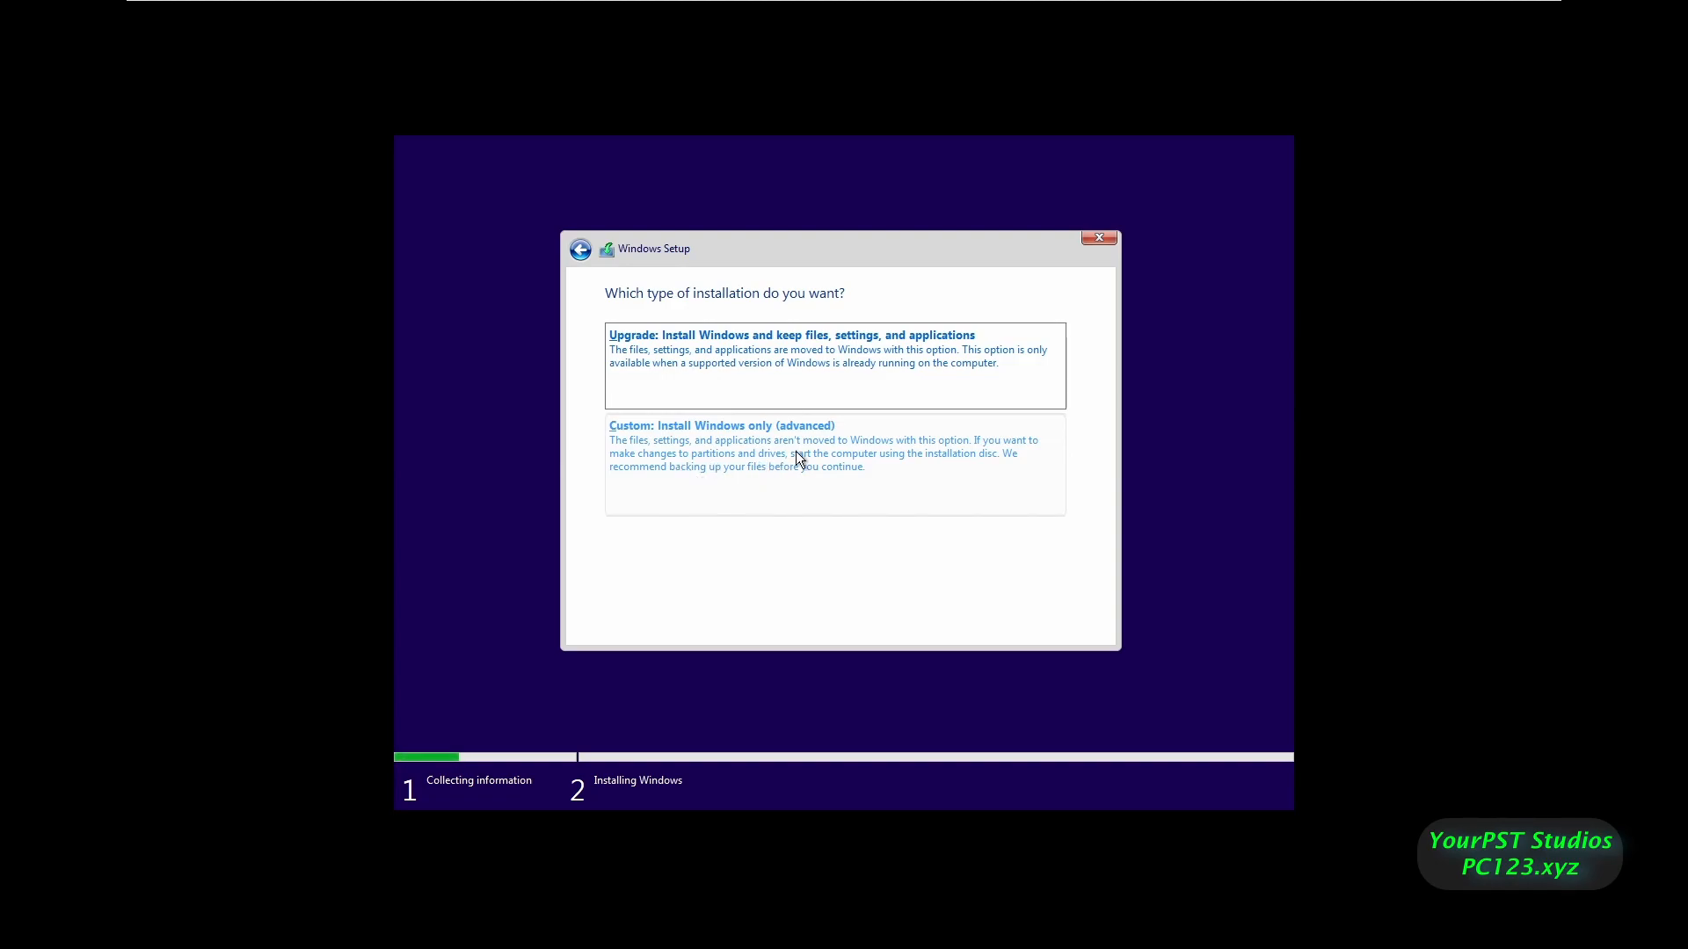
click(783, 475)
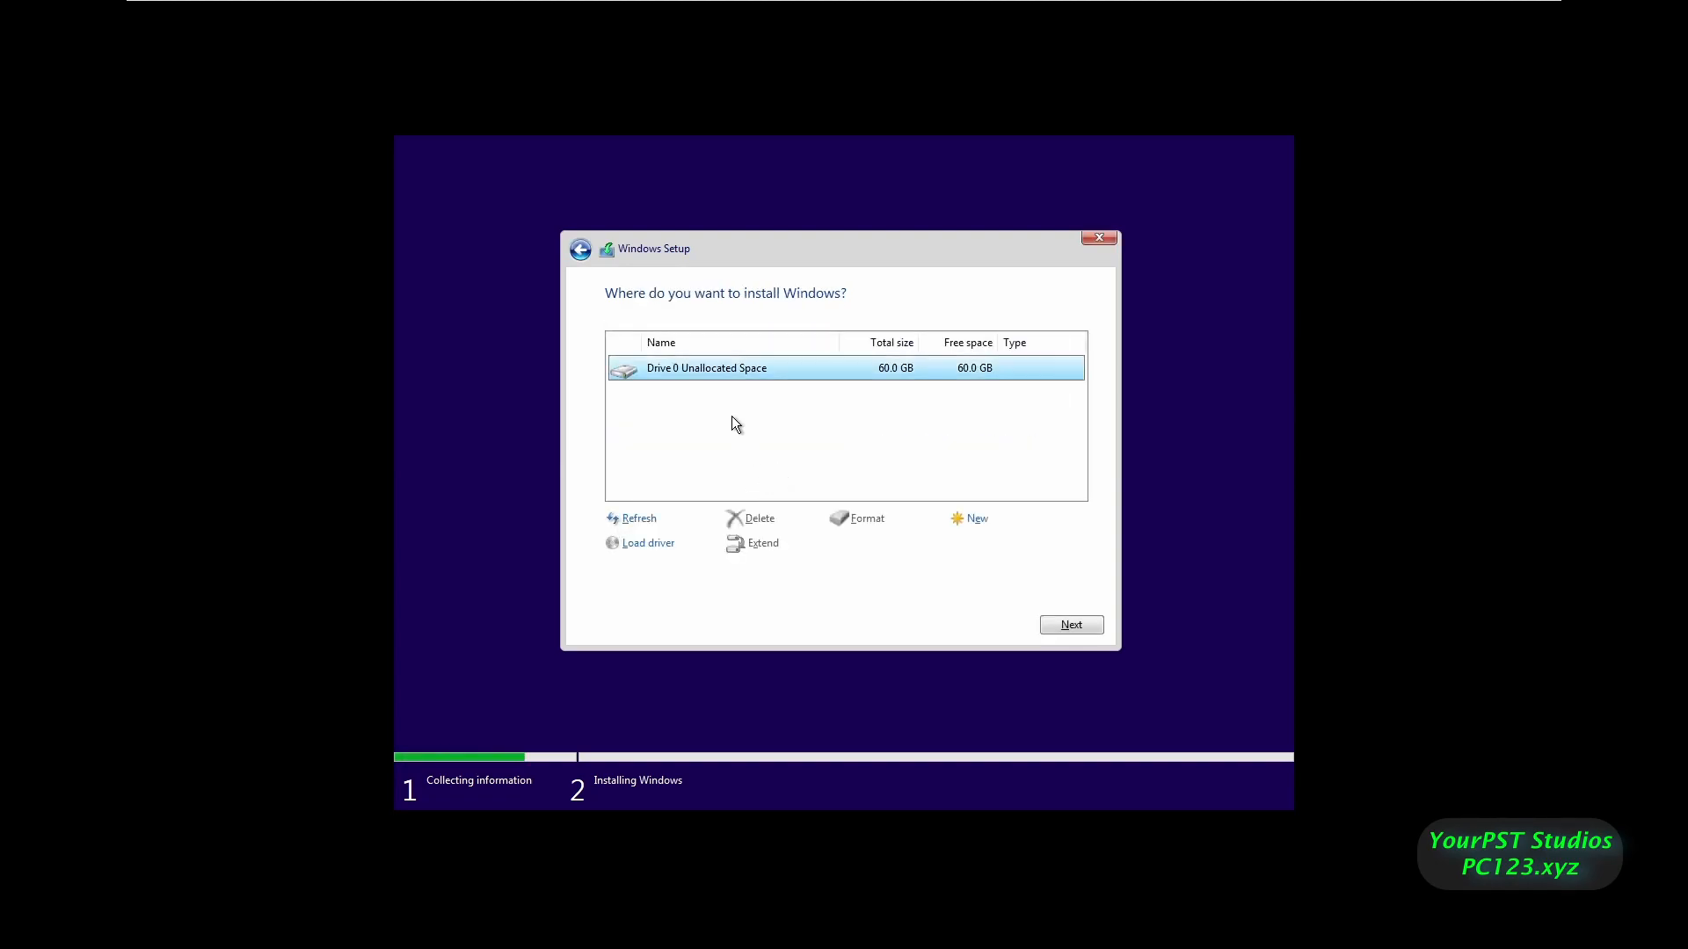
click(970, 522)
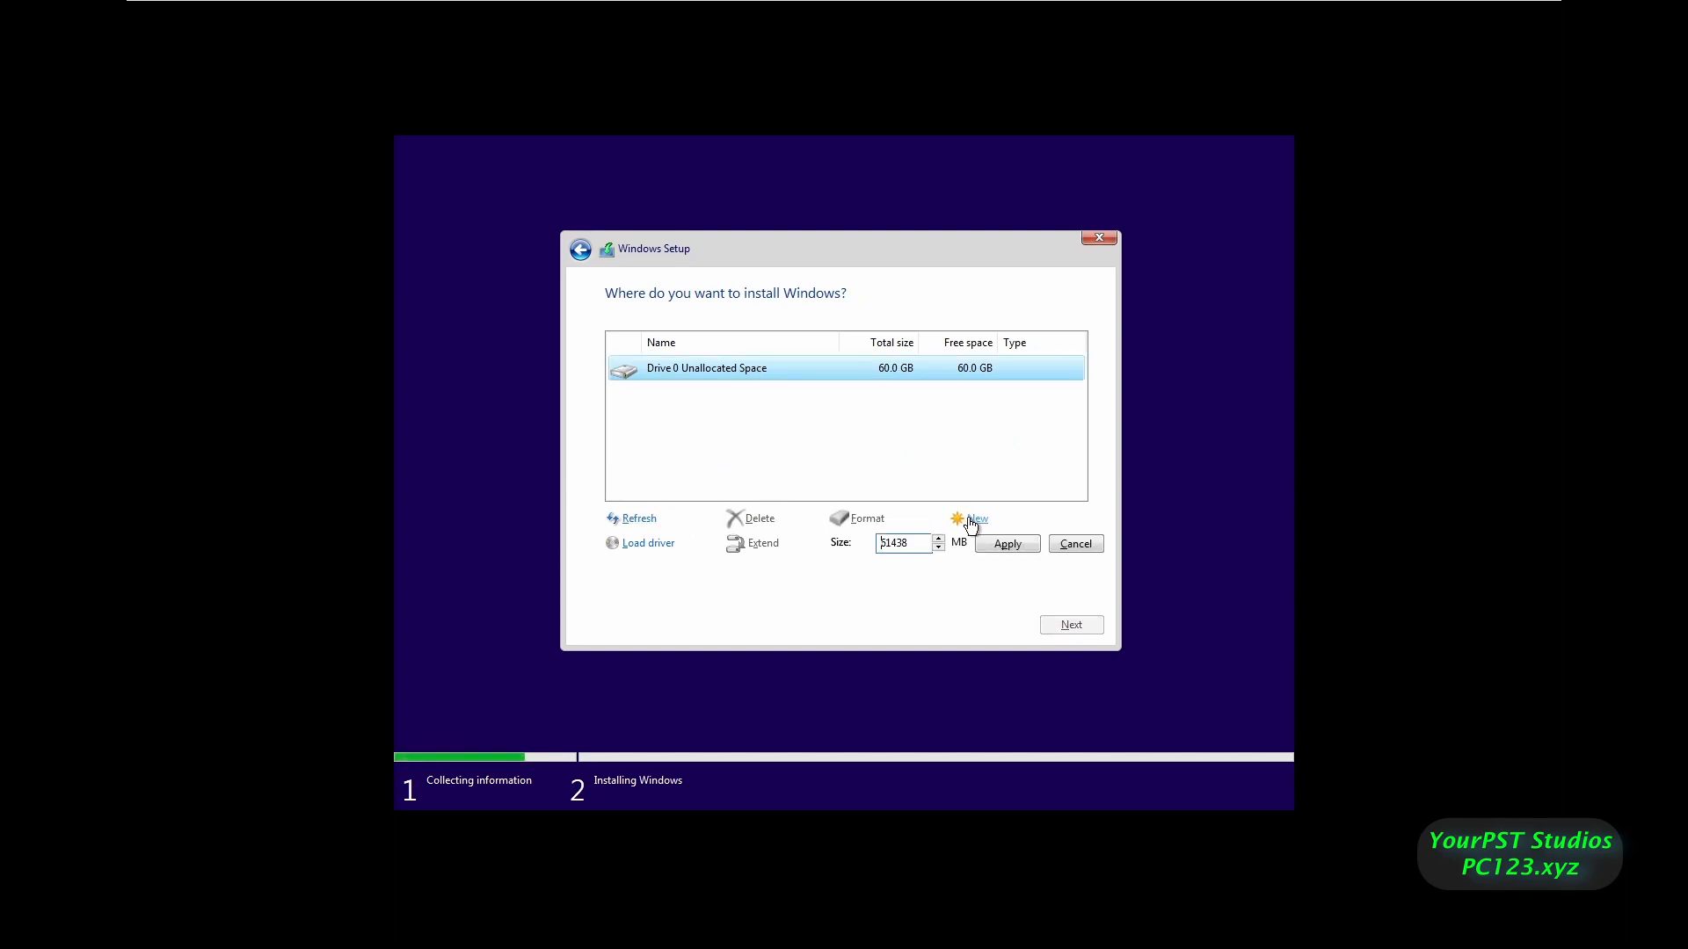
click(1000, 546)
- Allow the extra system partitions, confirm United States region and US layout, and skip a second layout
click(967, 544)
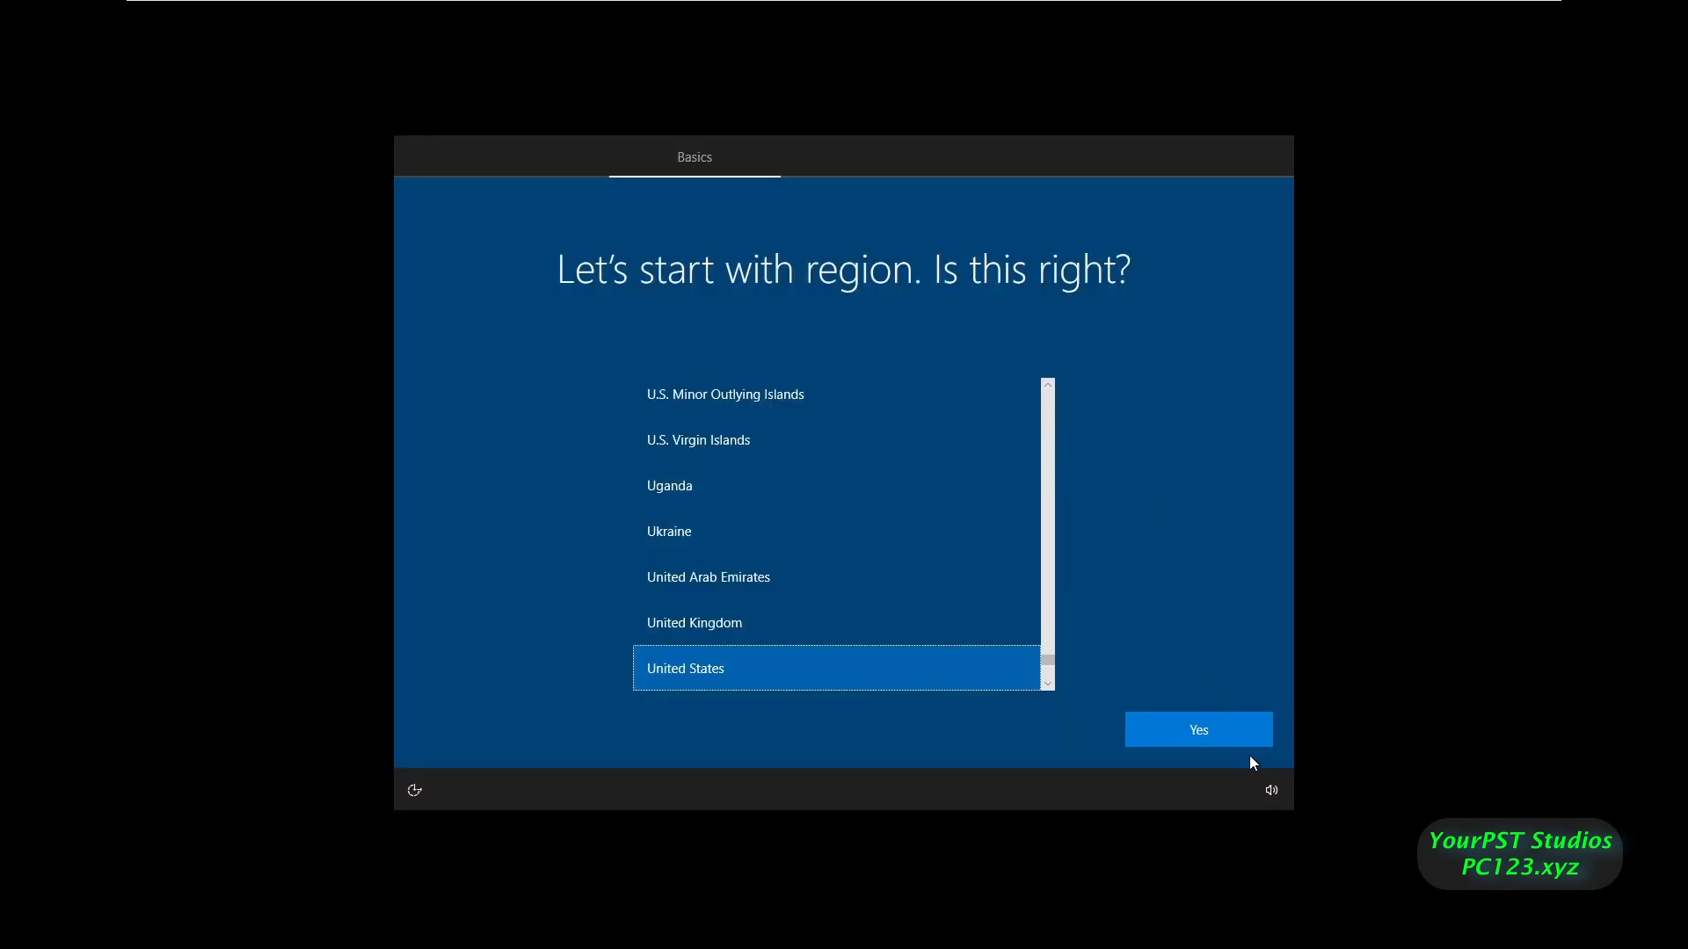
click(1205, 730)
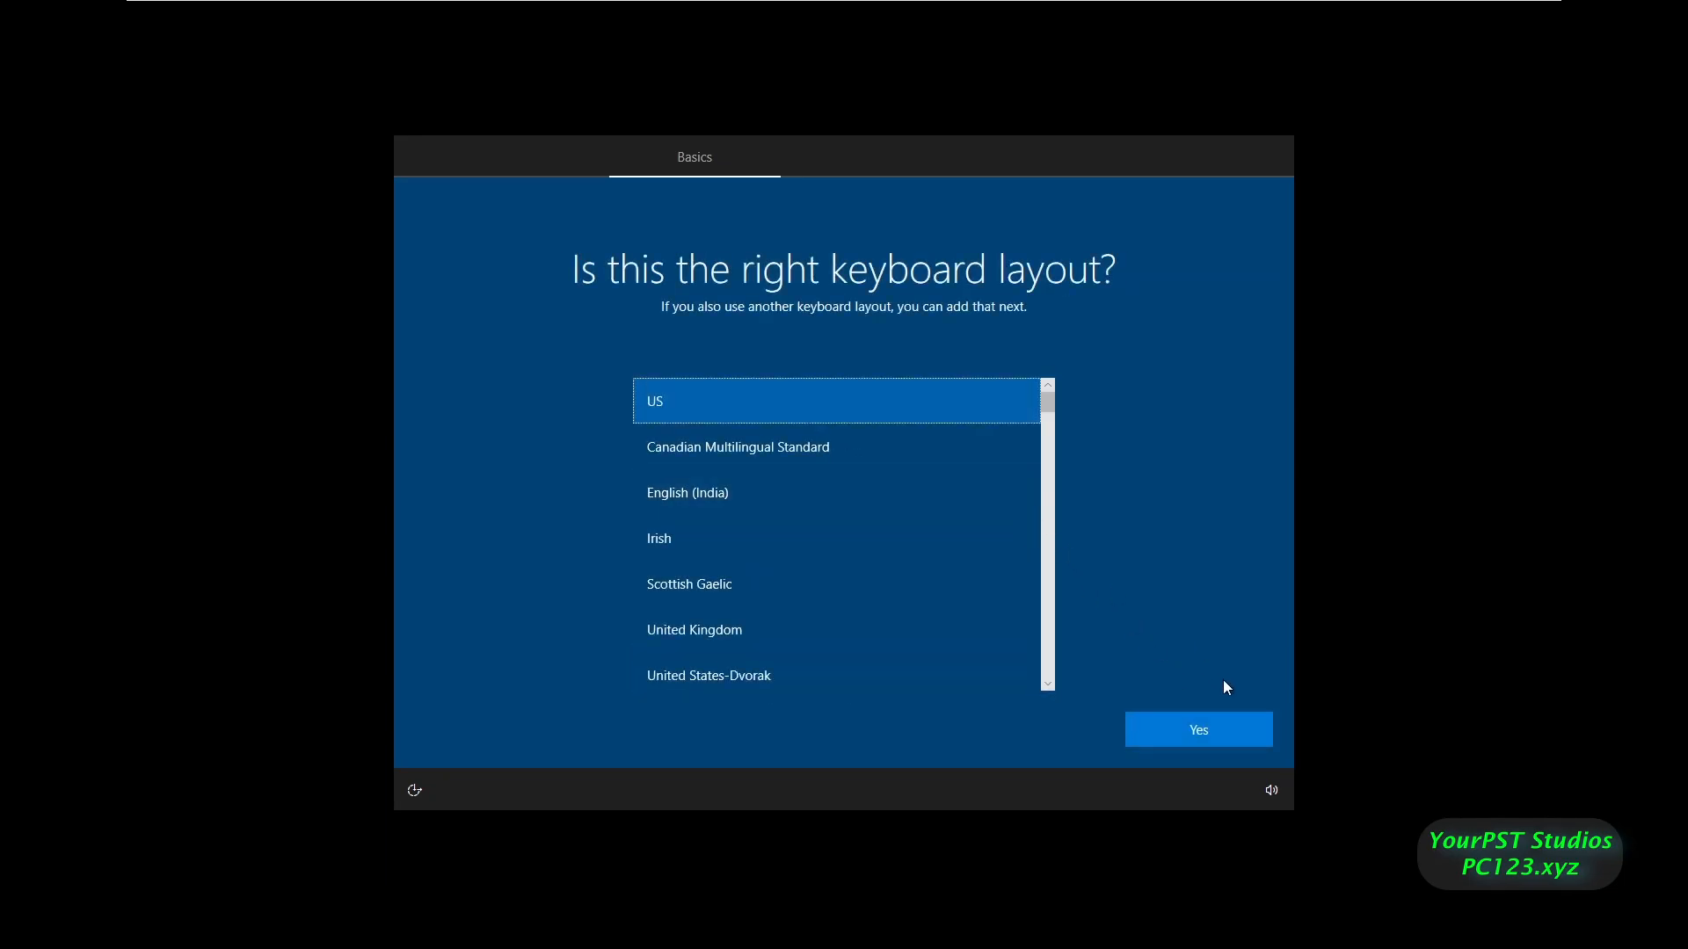
click(1220, 736)
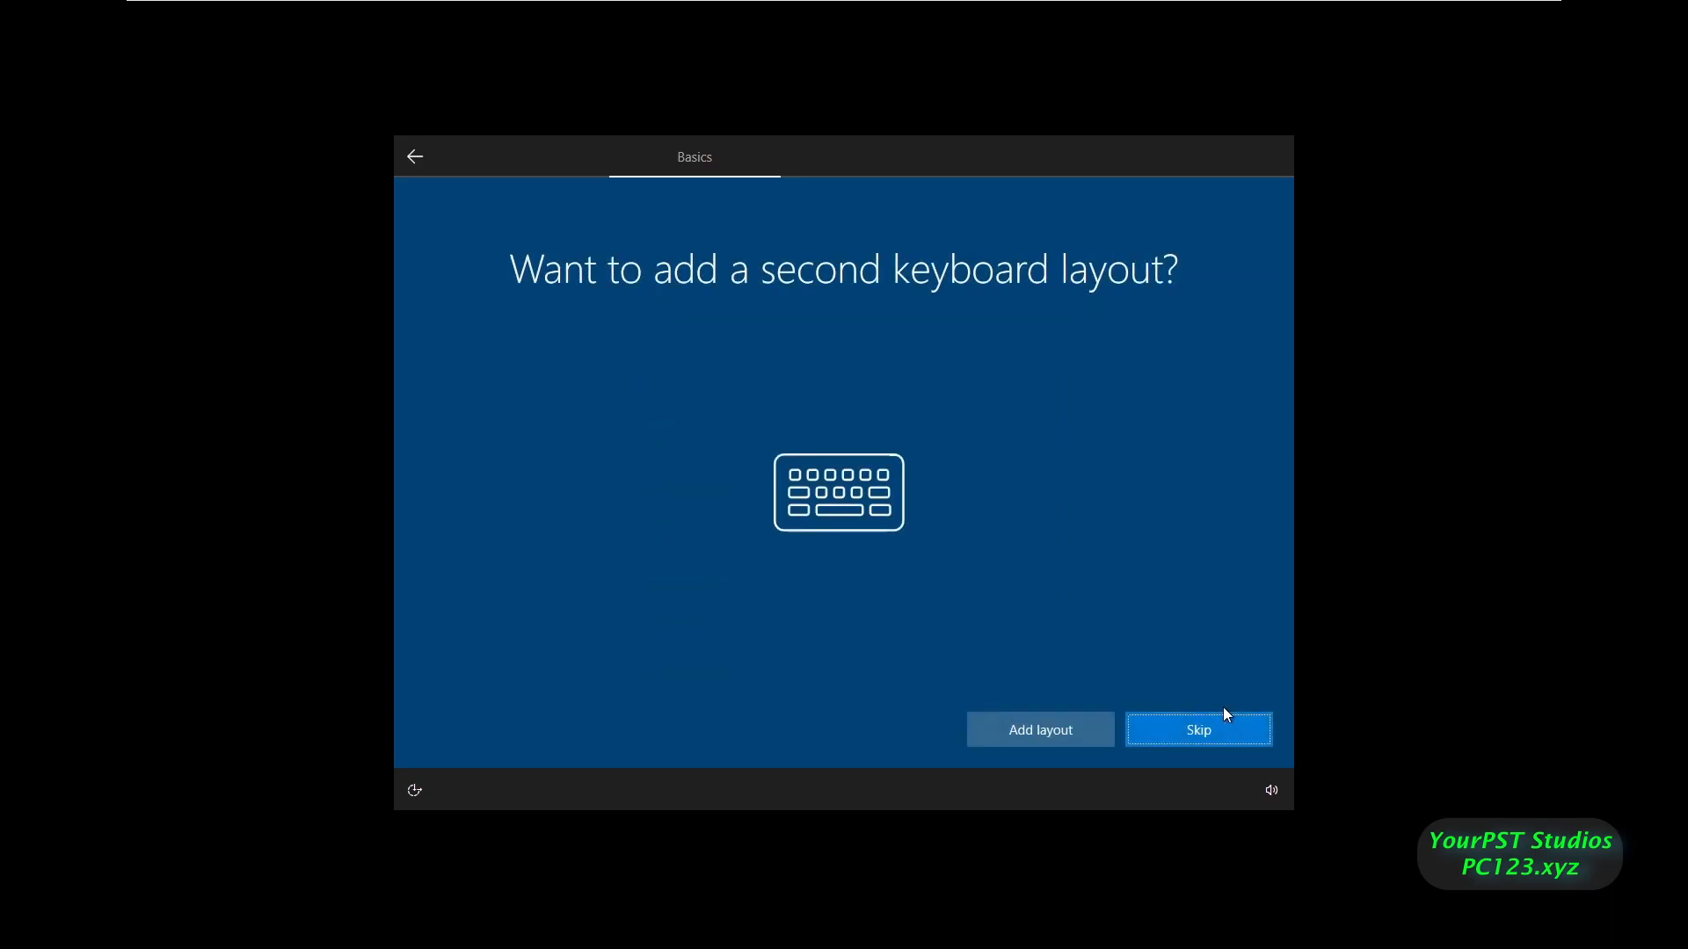
click(1172, 721)
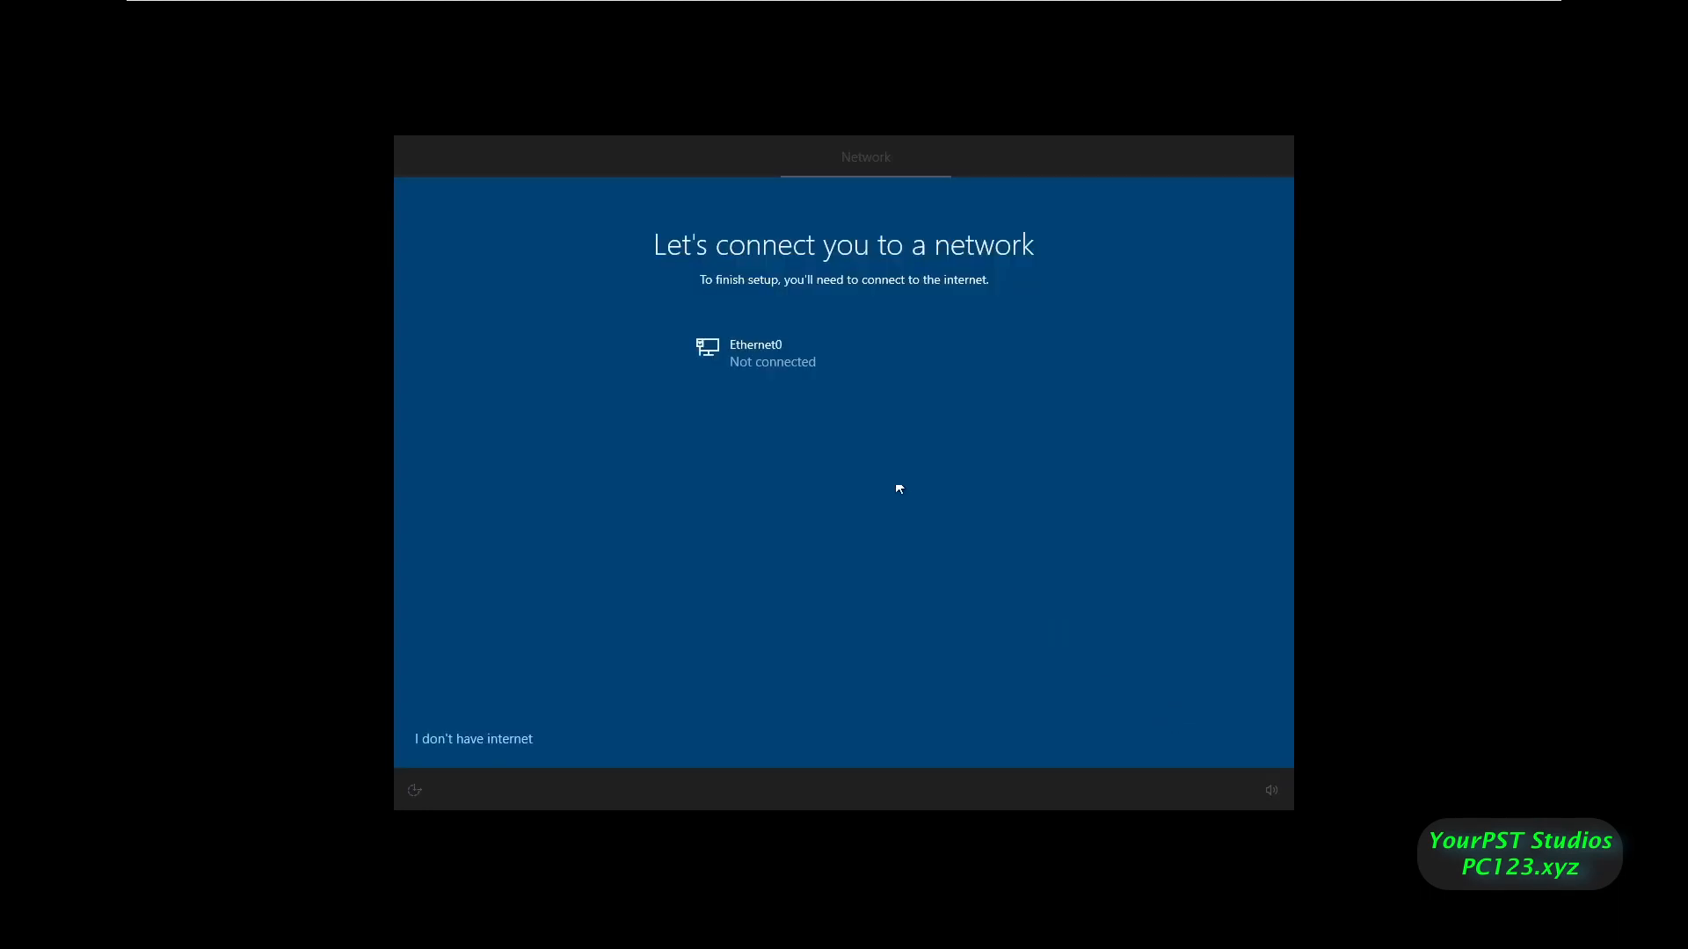
- Continue without internet using the limited offline setup
click(517, 740)
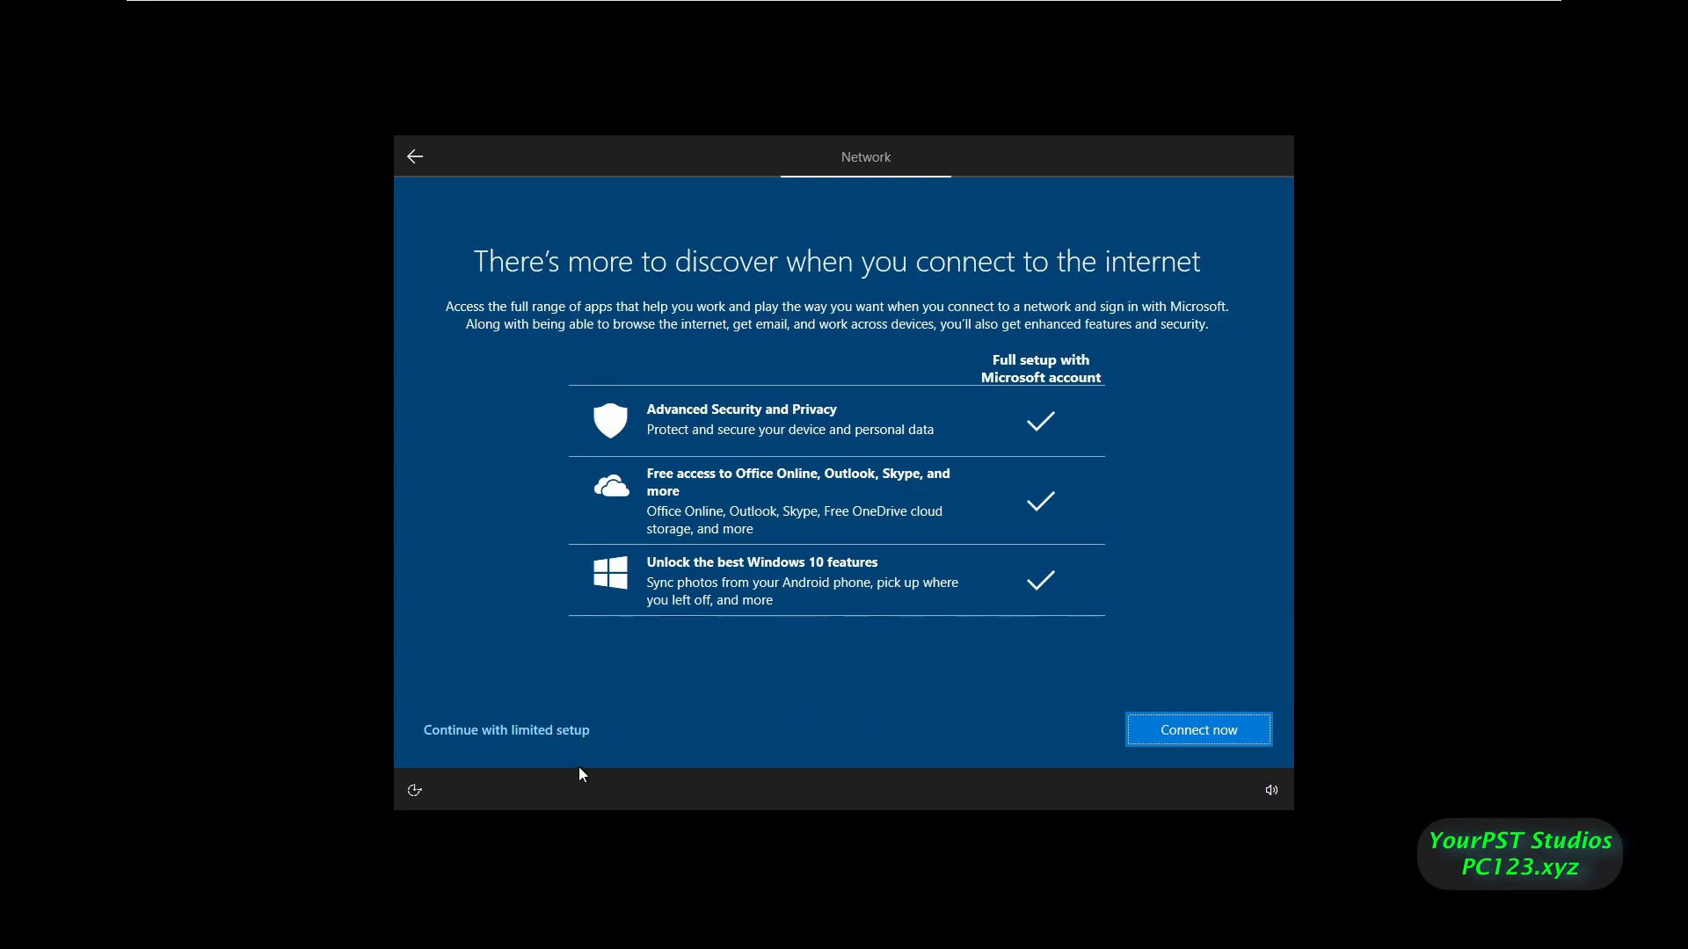
click(530, 729)
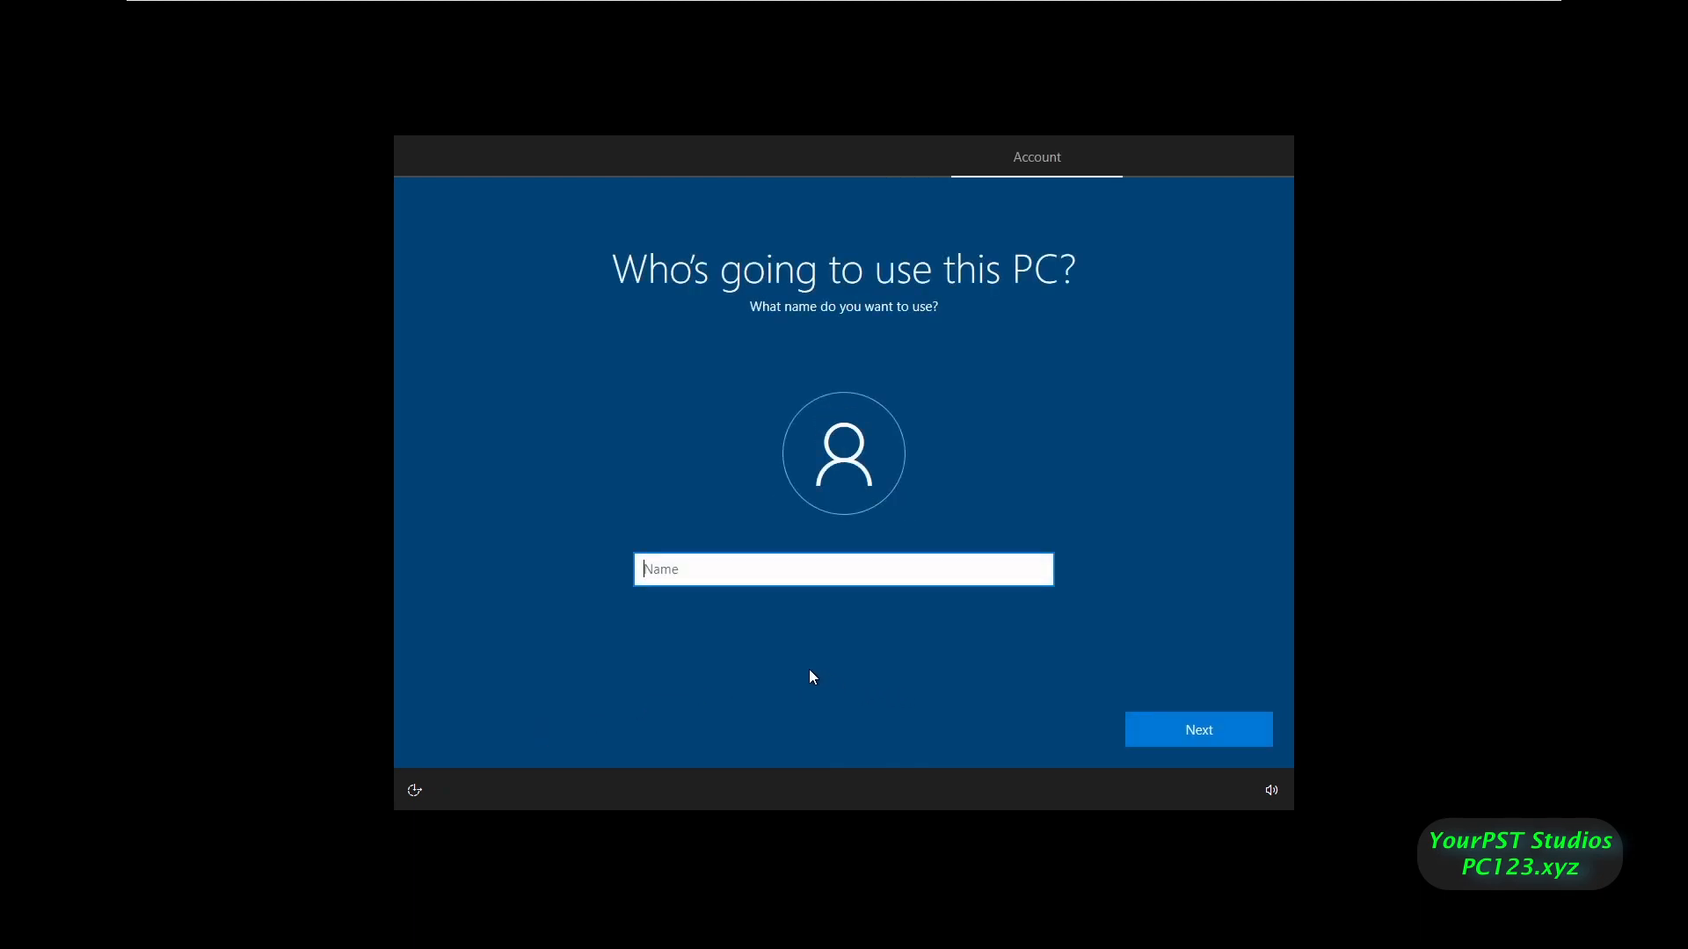
- Name the local account 'User', then enter and confirm its password
text(User)
key(Return)
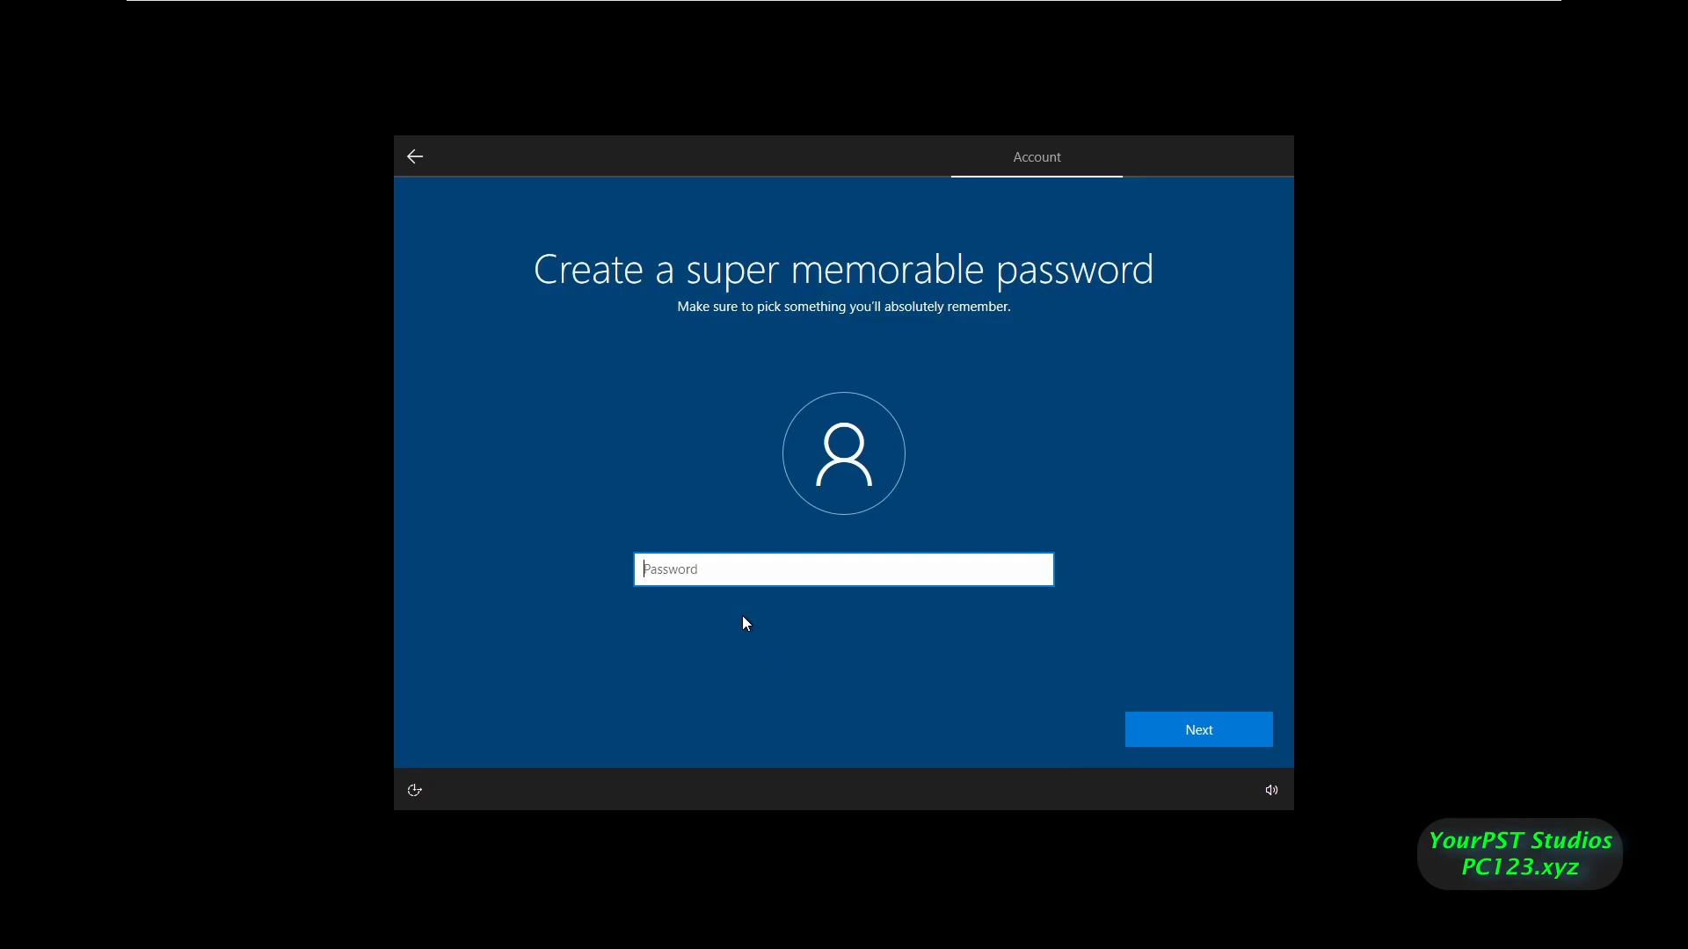
text(password)
key(Return)
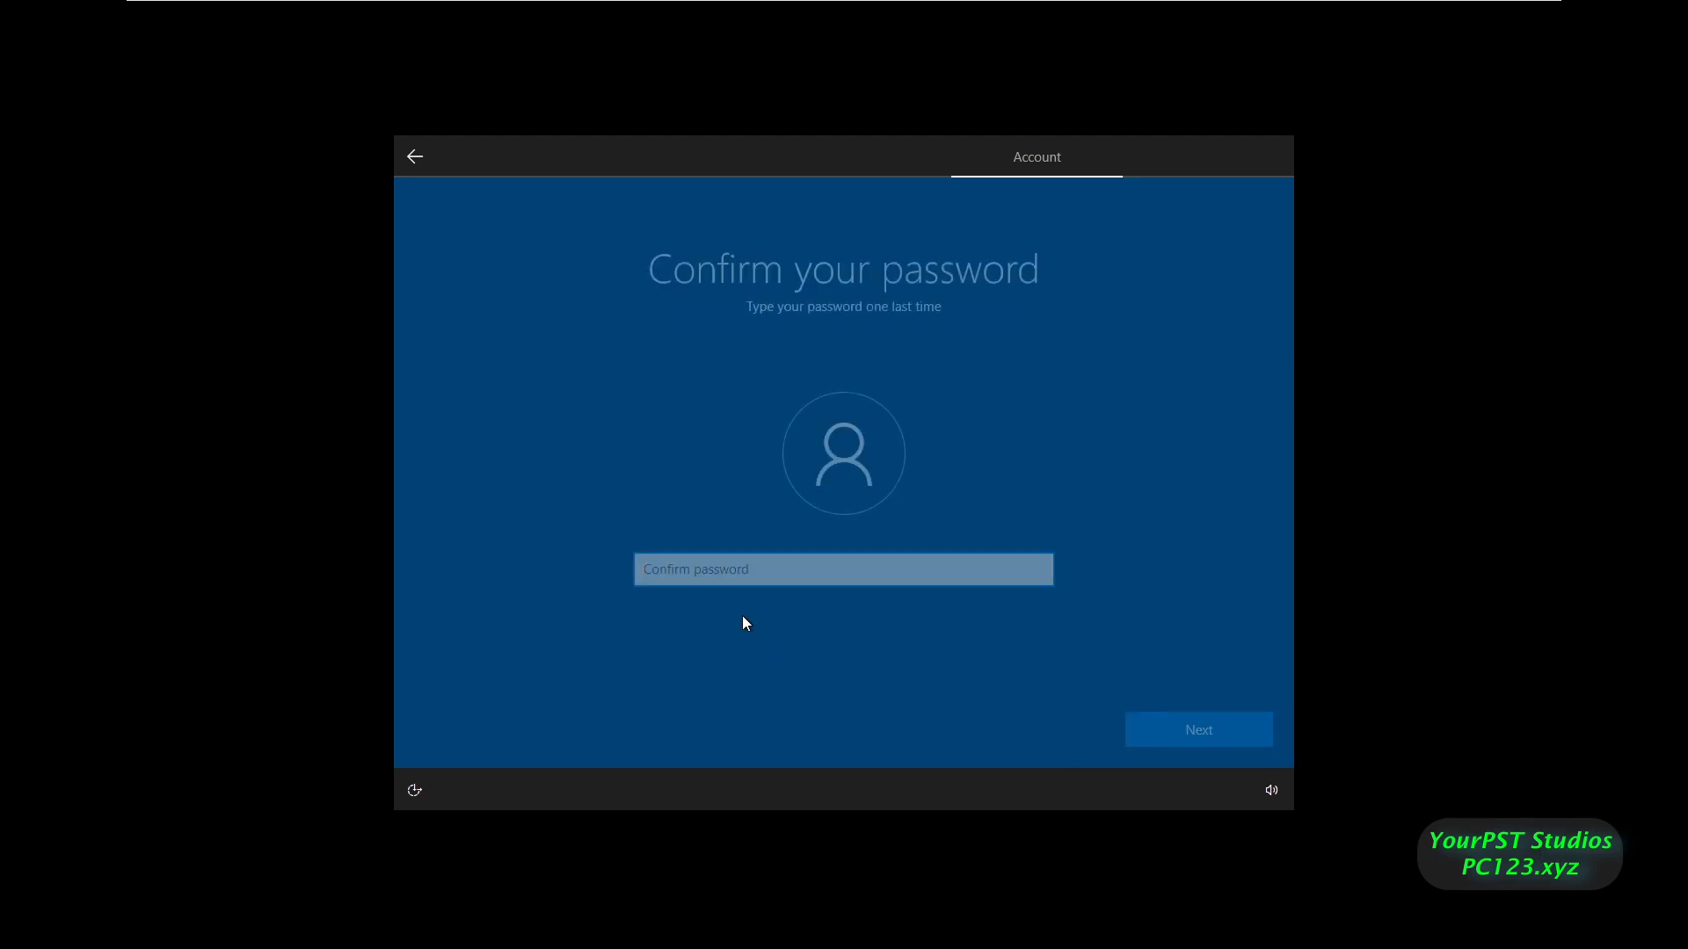
text(pass123)
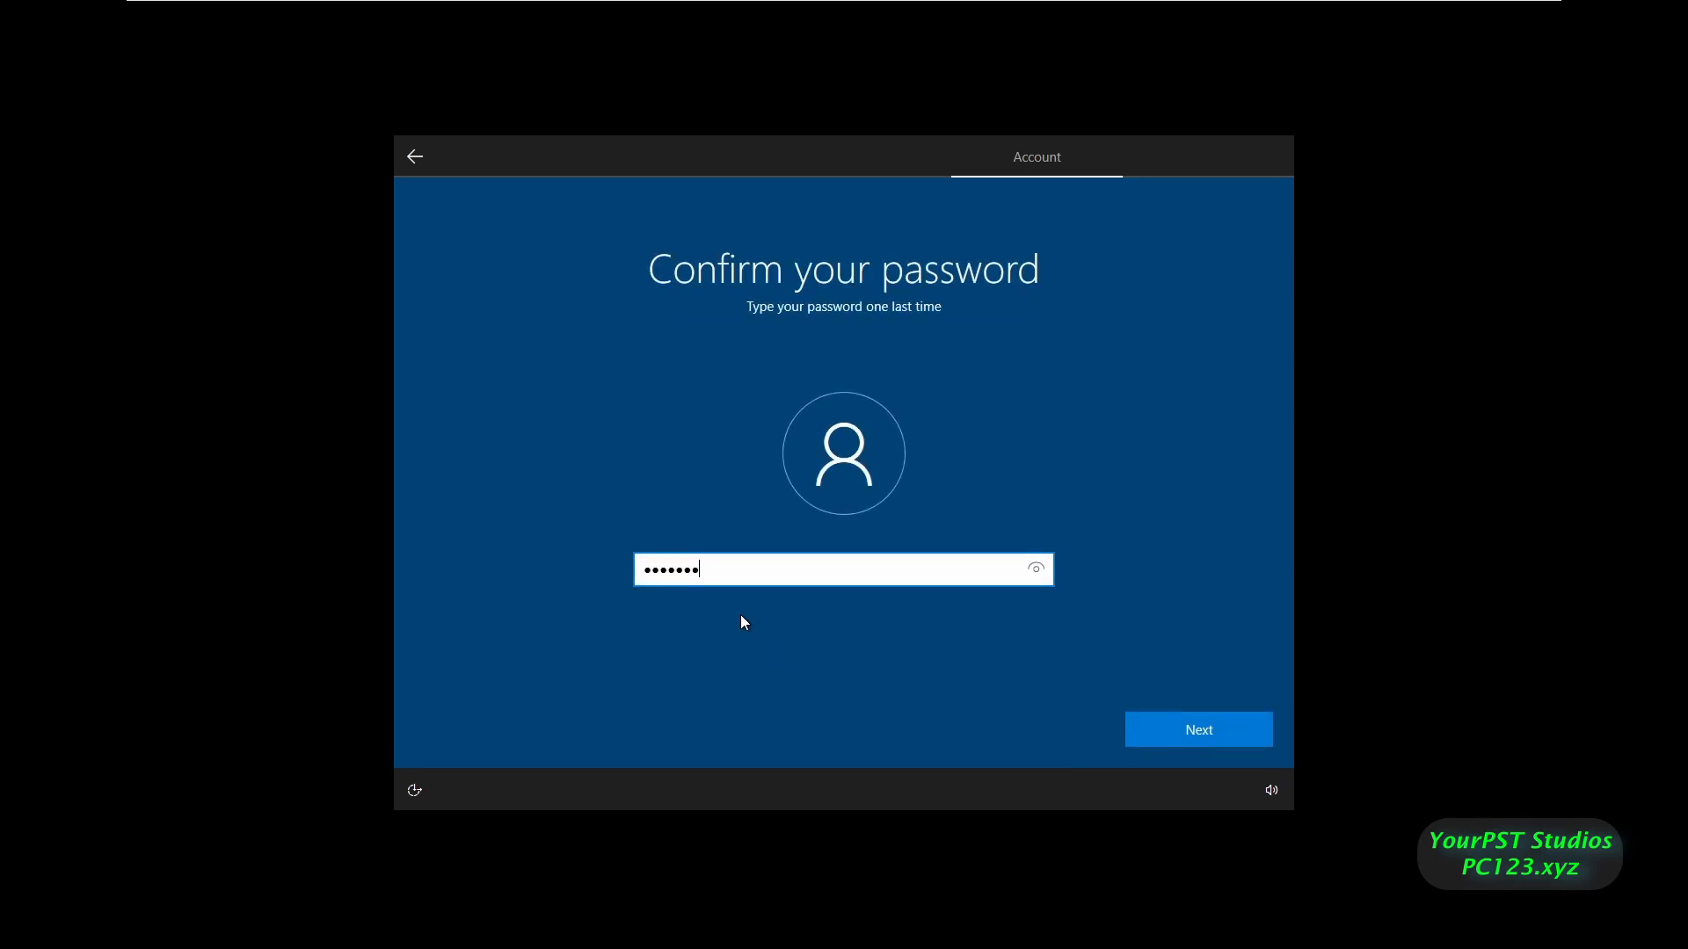
key(Return)
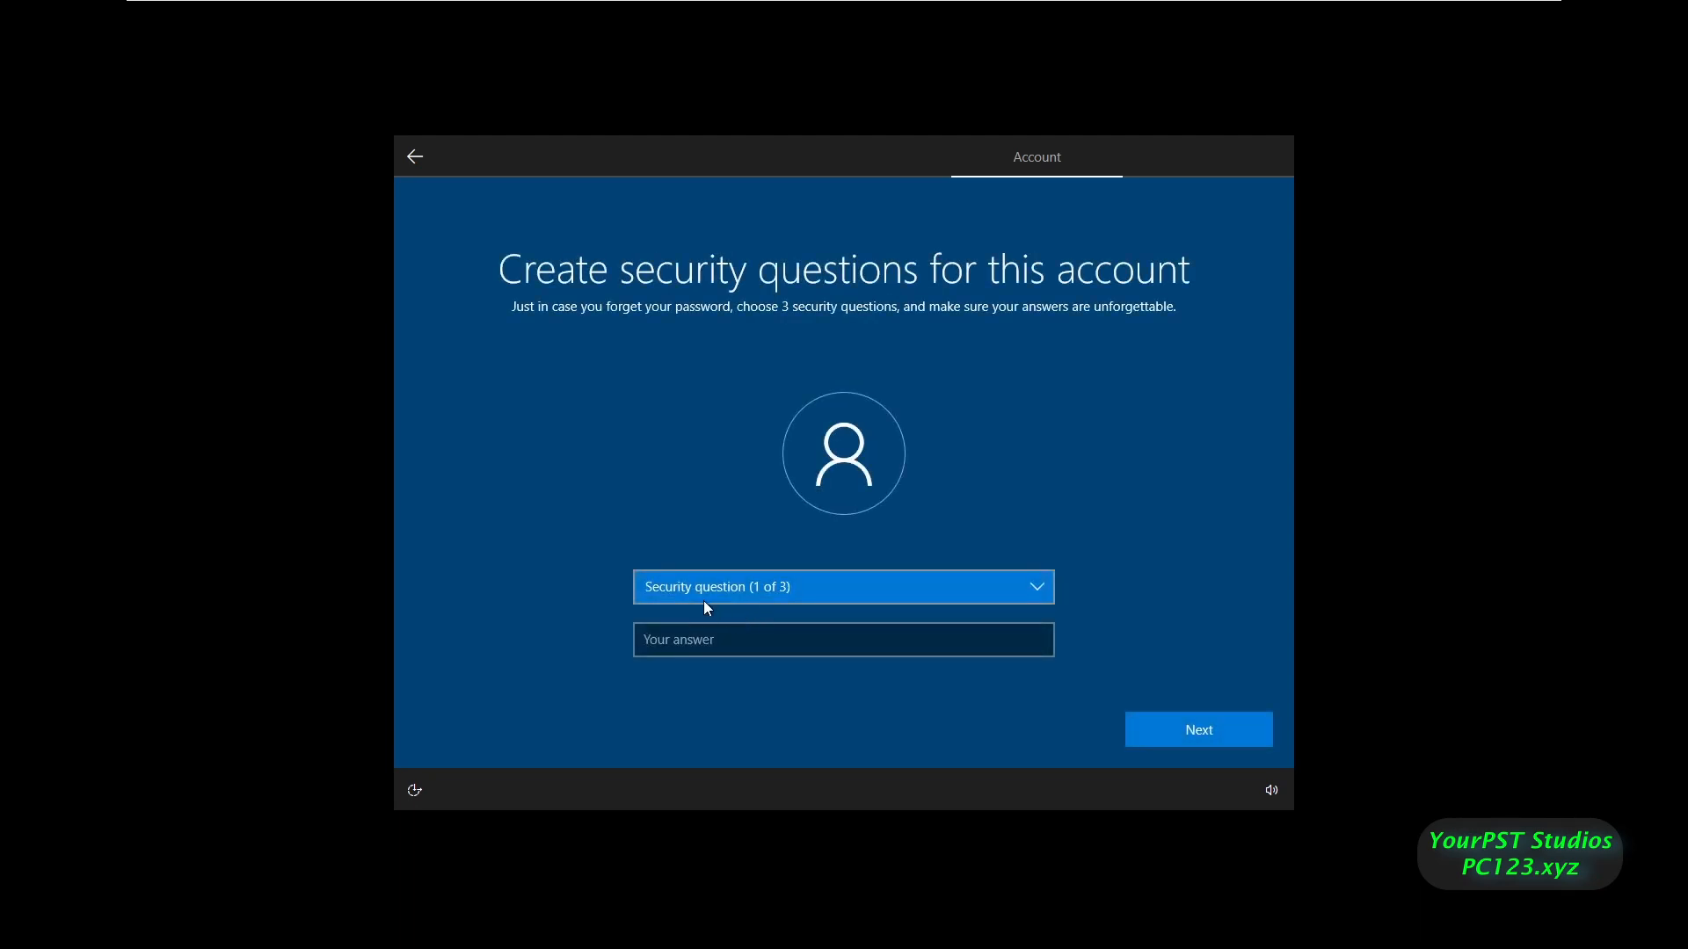
- Choose the first pet's name security question and type its answer
click(811, 592)
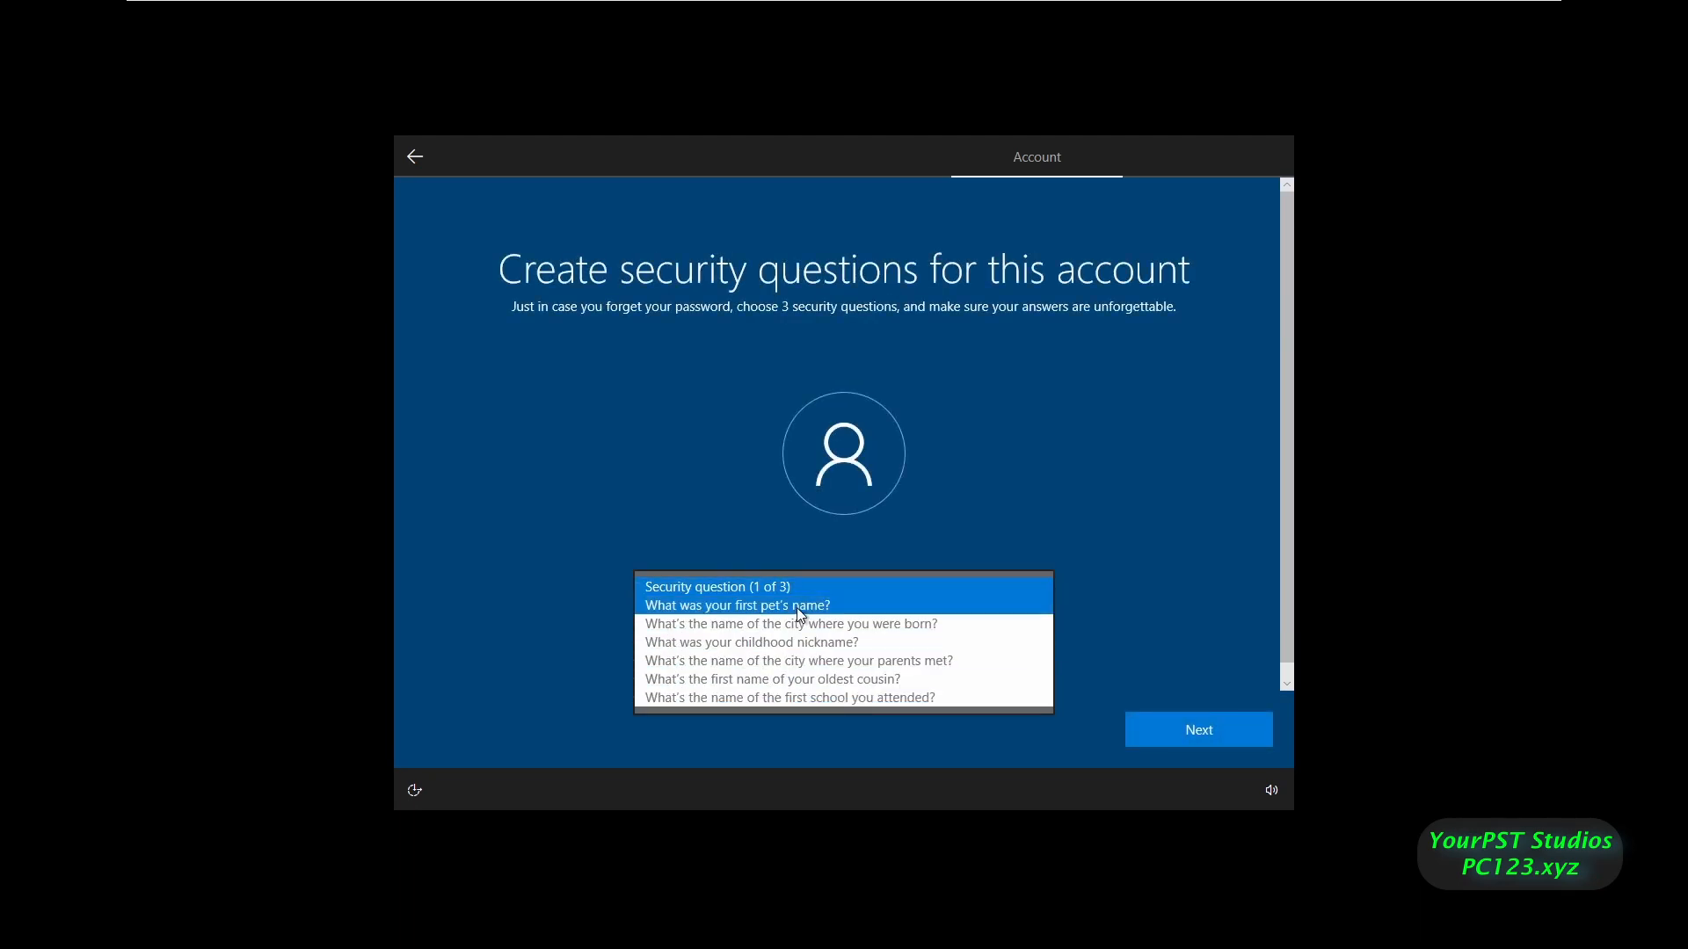
click(796, 606)
click(719, 641)
text(a)
key(BackSpace)
text(Answer1)
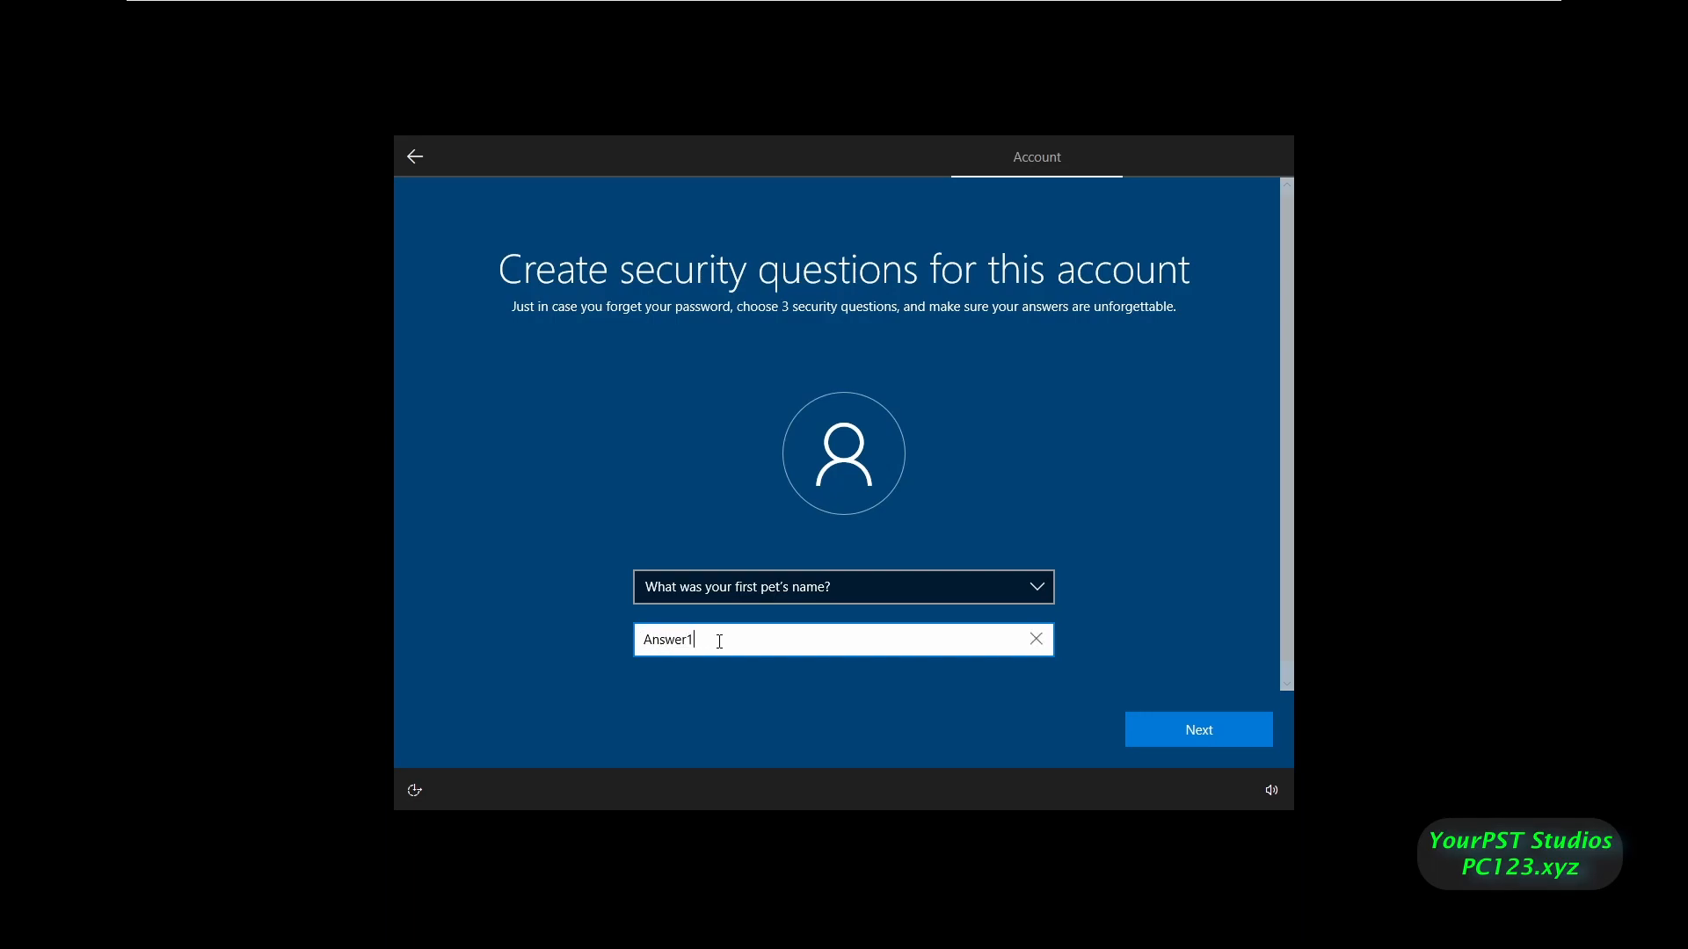
click(1134, 721)
- Choose the birth city security question and type its answer
click(798, 583)
click(739, 606)
click(722, 641)
text(Answer2)
click(1151, 721)
- Choose the childhood nickname security question, type its answer, and submit
click(741, 587)
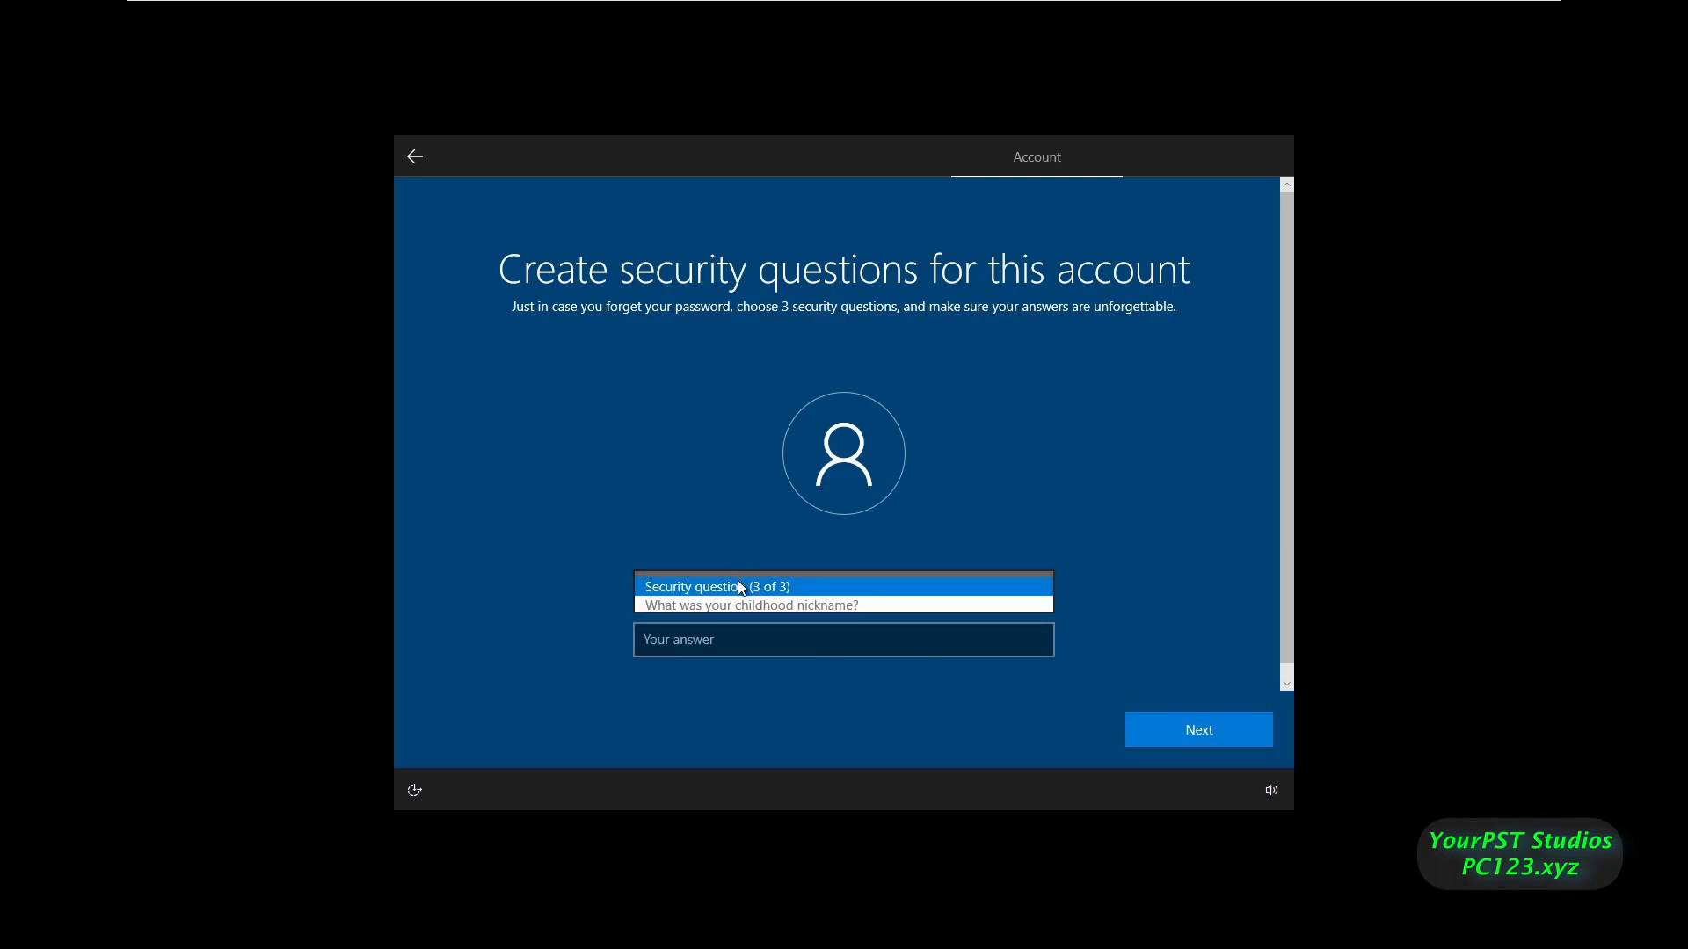
click(747, 606)
click(754, 643)
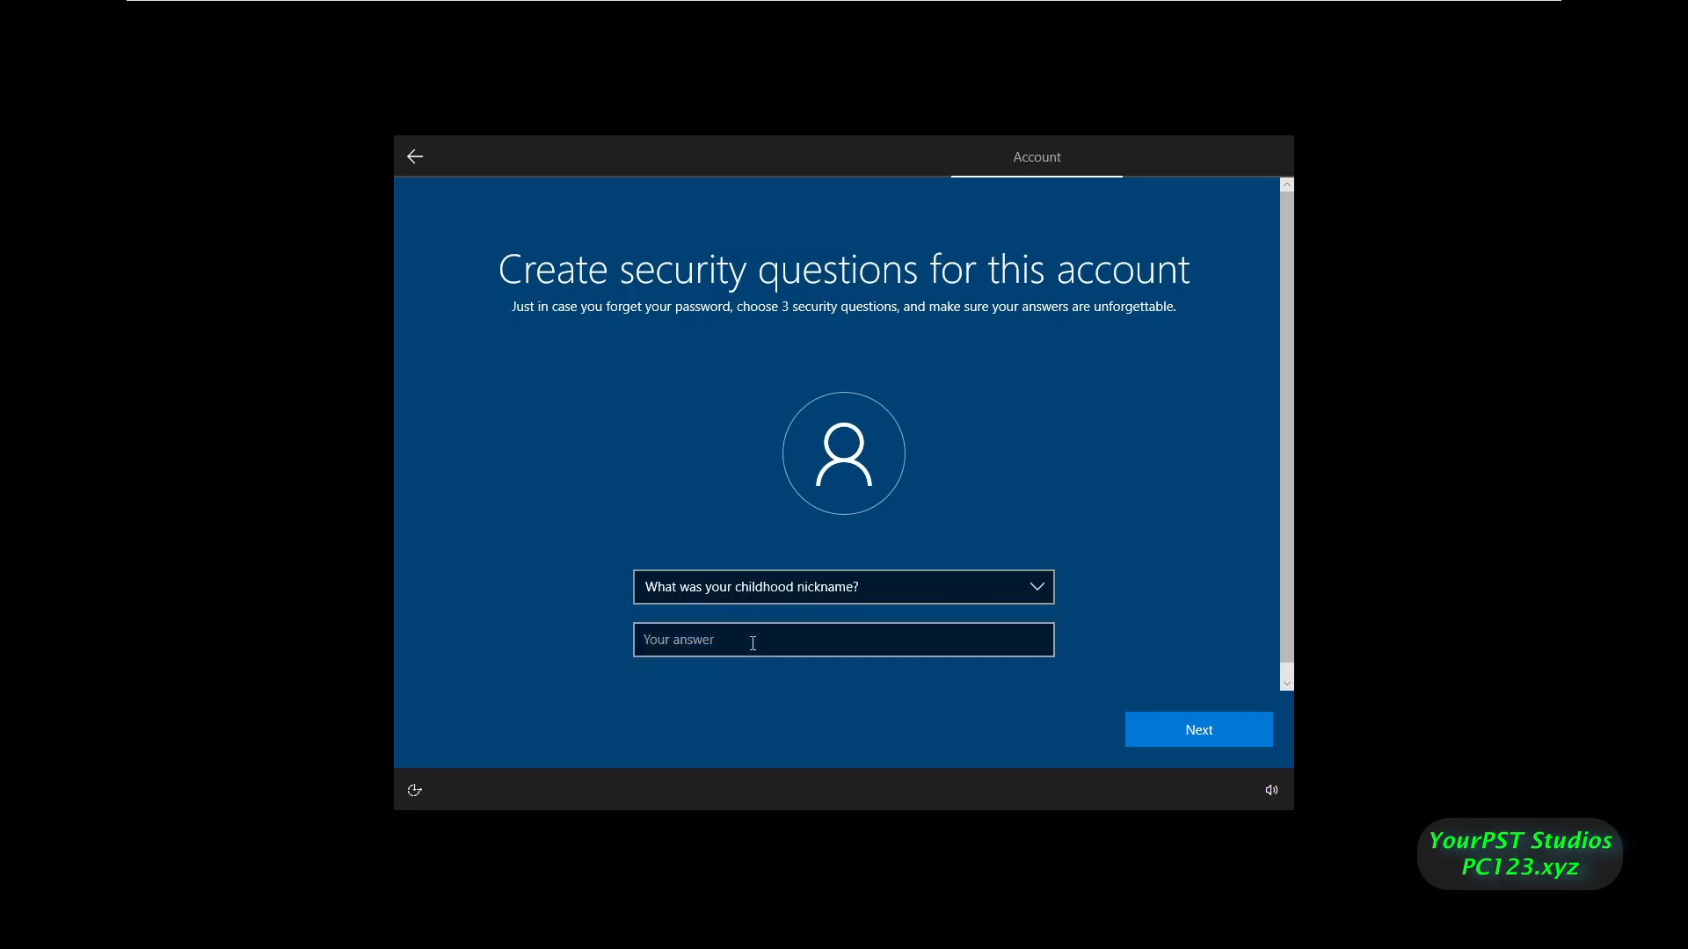
text(Answer3)
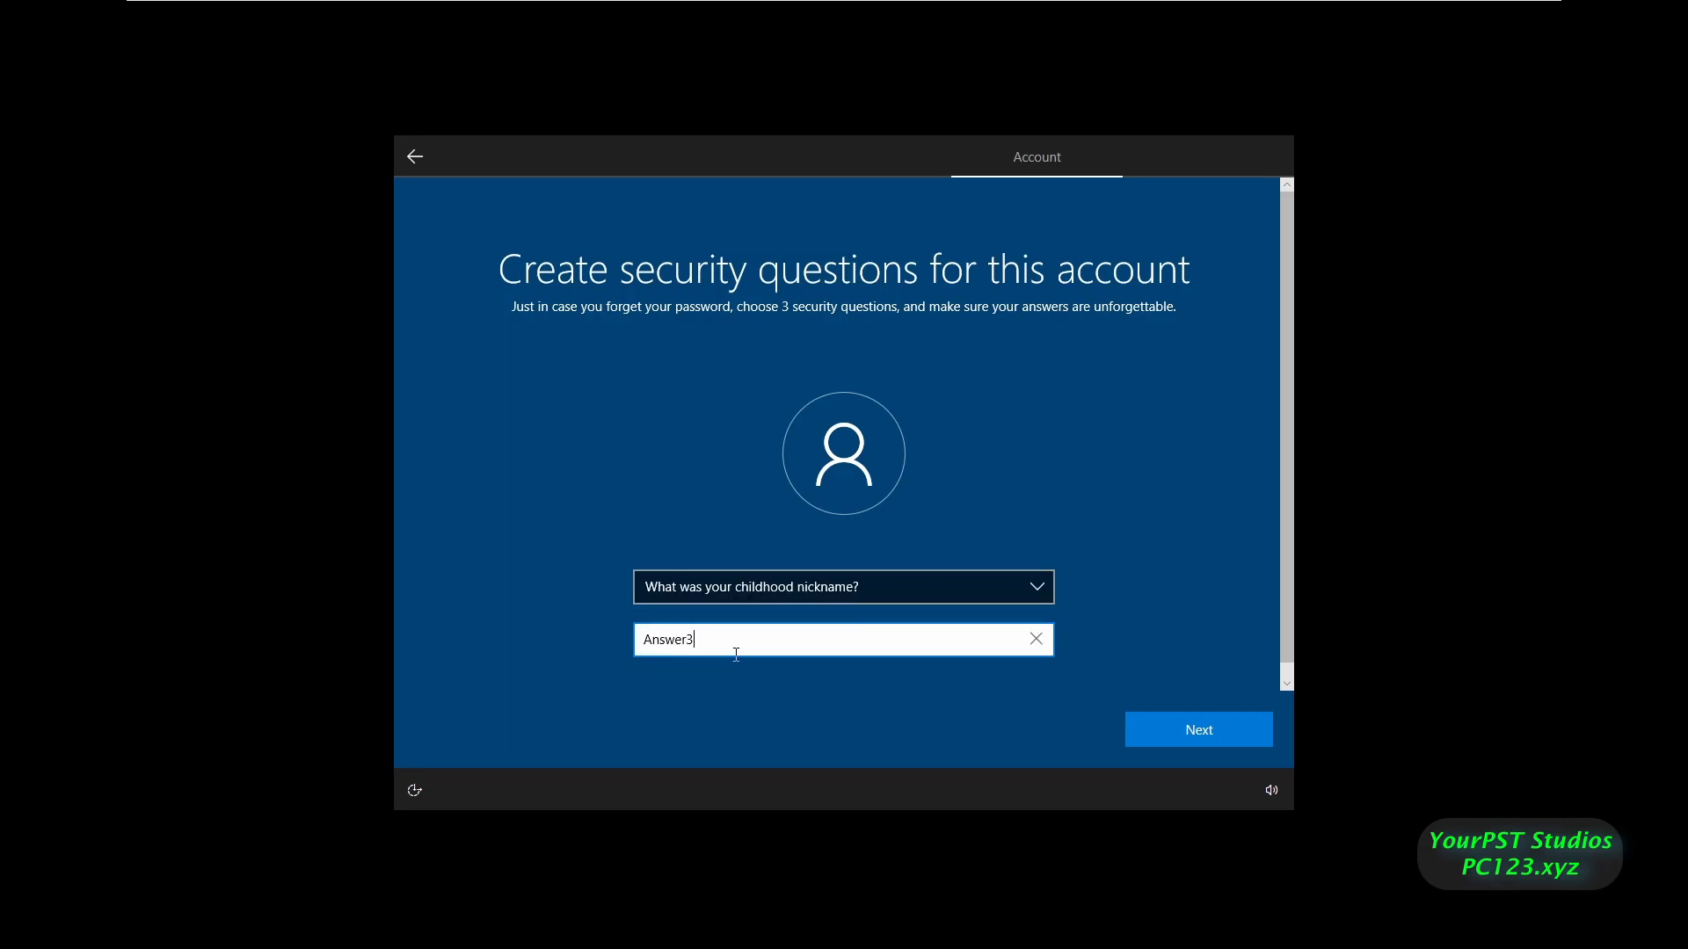
key(Return)
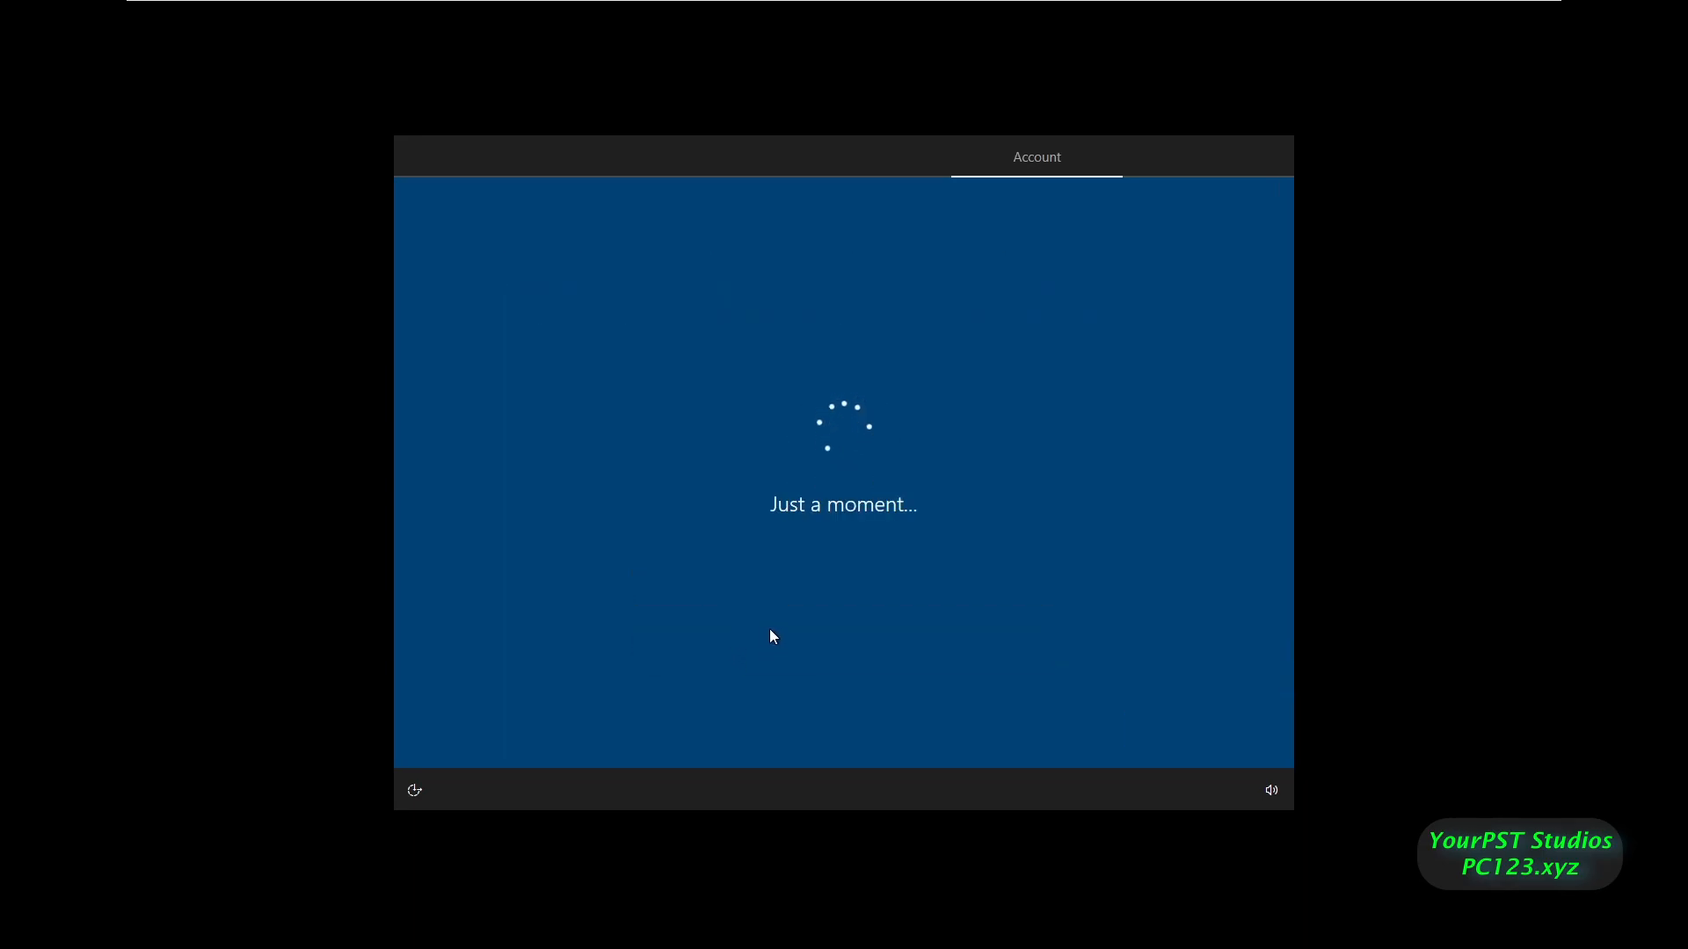
- Turn off speech recognition, tailored experiences, inking & typing and advertising ID; diagnostics required only
click(441, 479)
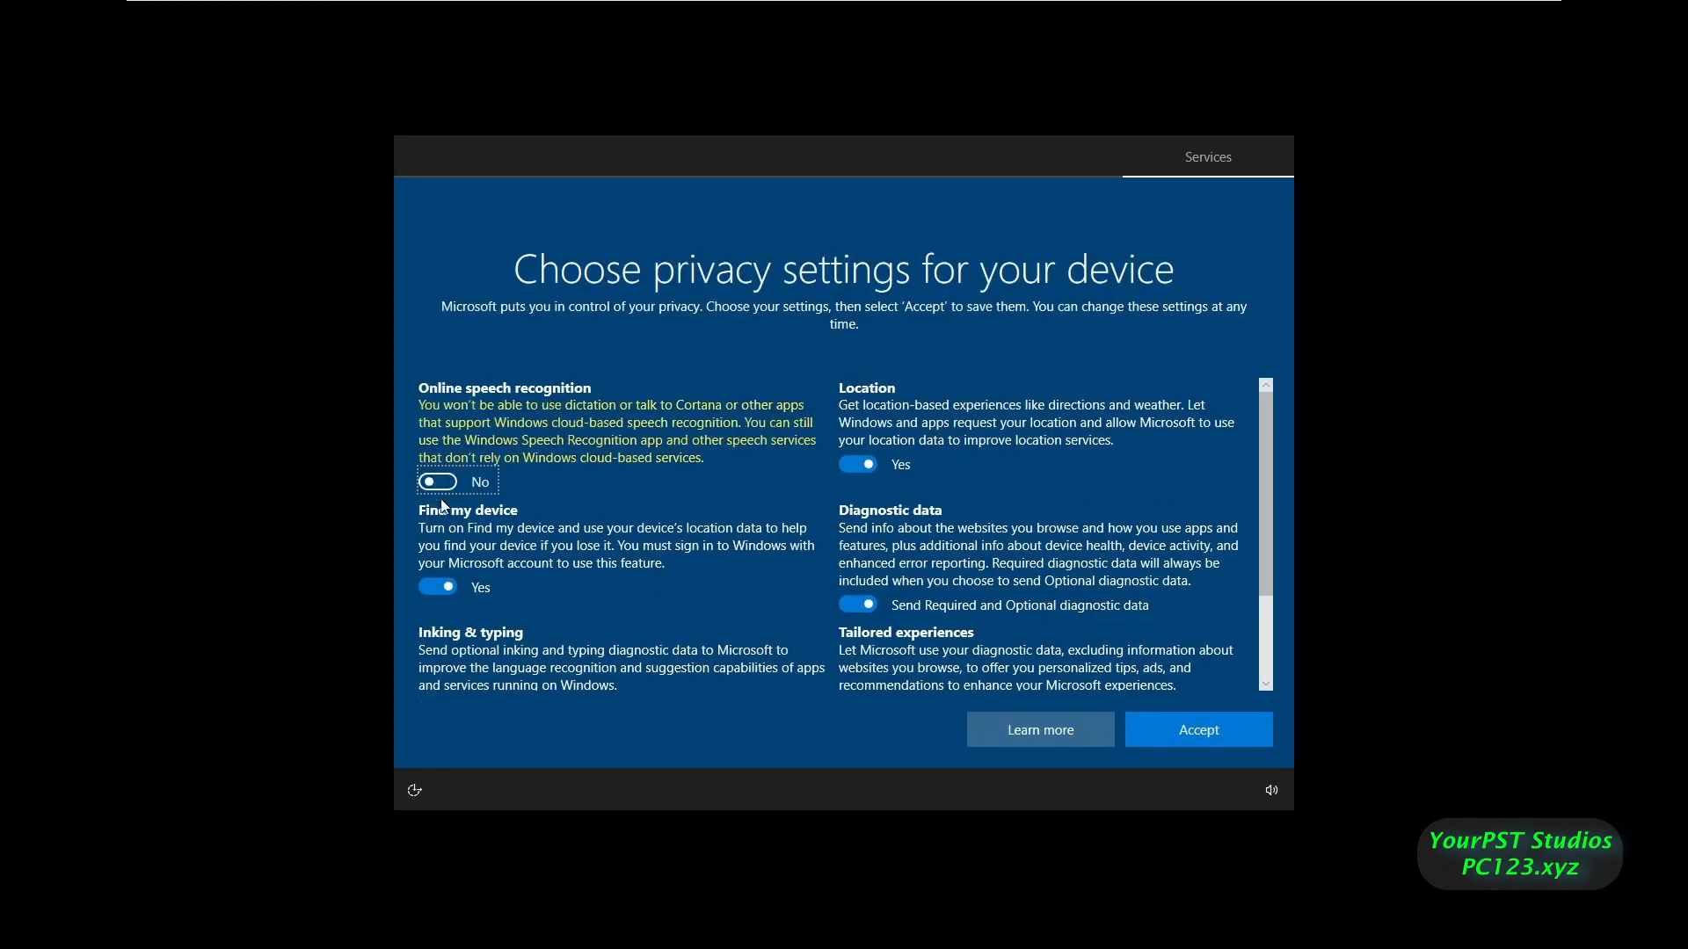
click(865, 463)
click(861, 601)
scroll(853, 593, down, 2)
click(854, 588)
click(427, 580)
click(436, 673)
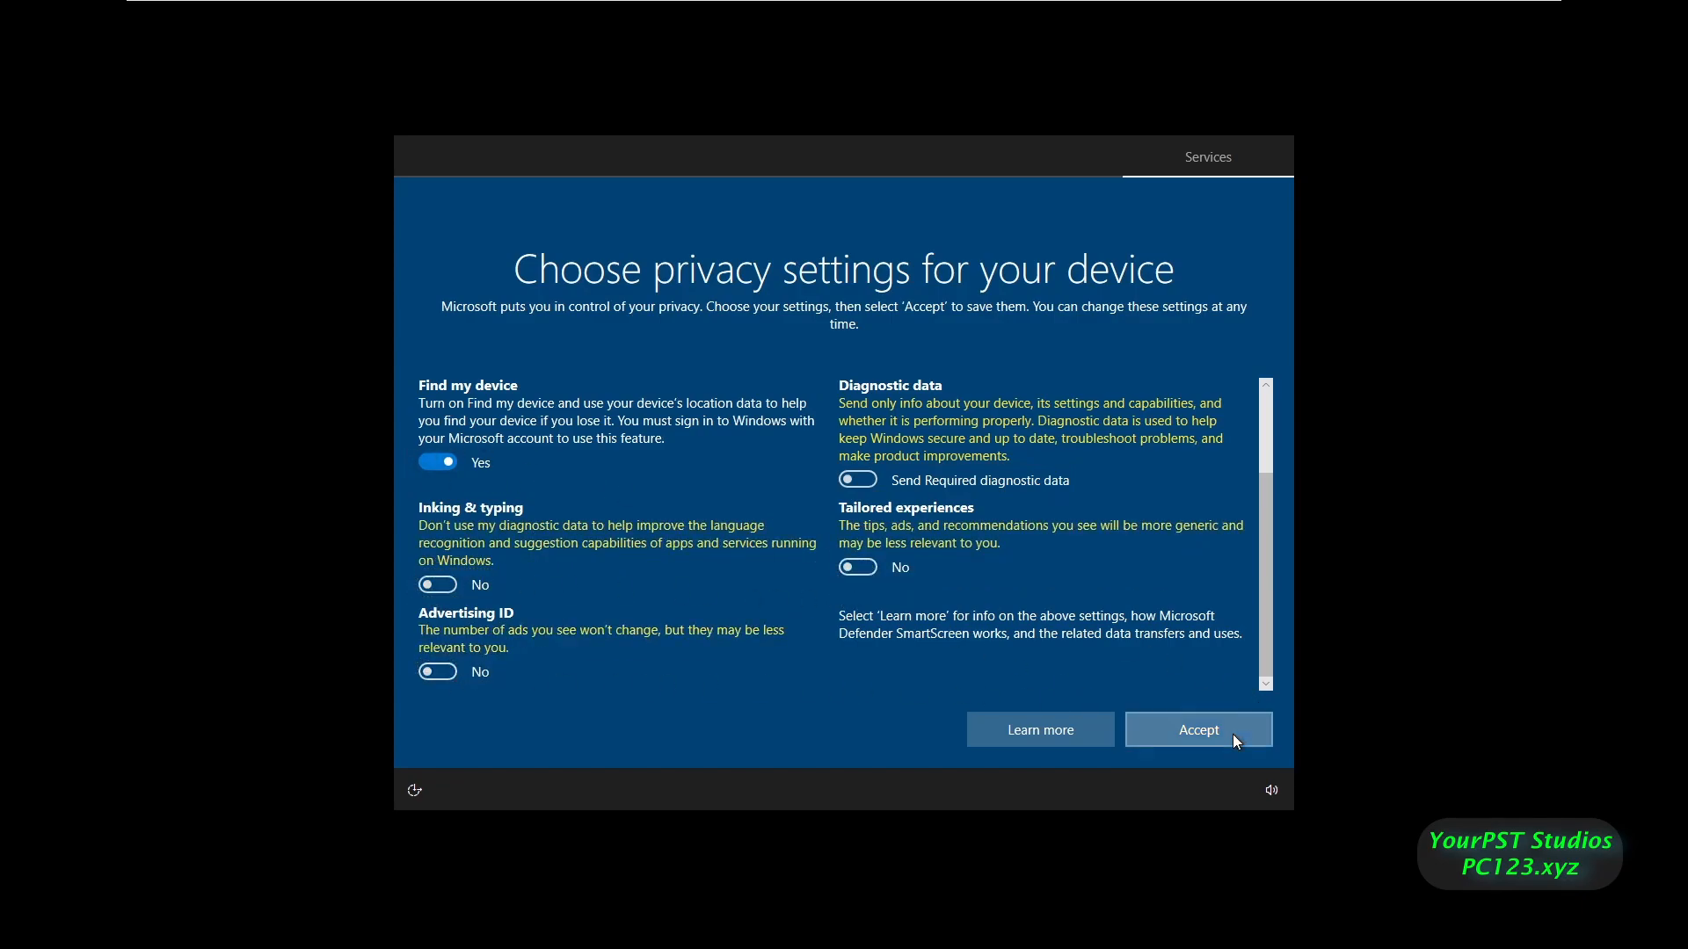
- Turn off Find my device and location, then accept the privacy settings
scroll(509, 537, up, 1)
click(435, 576)
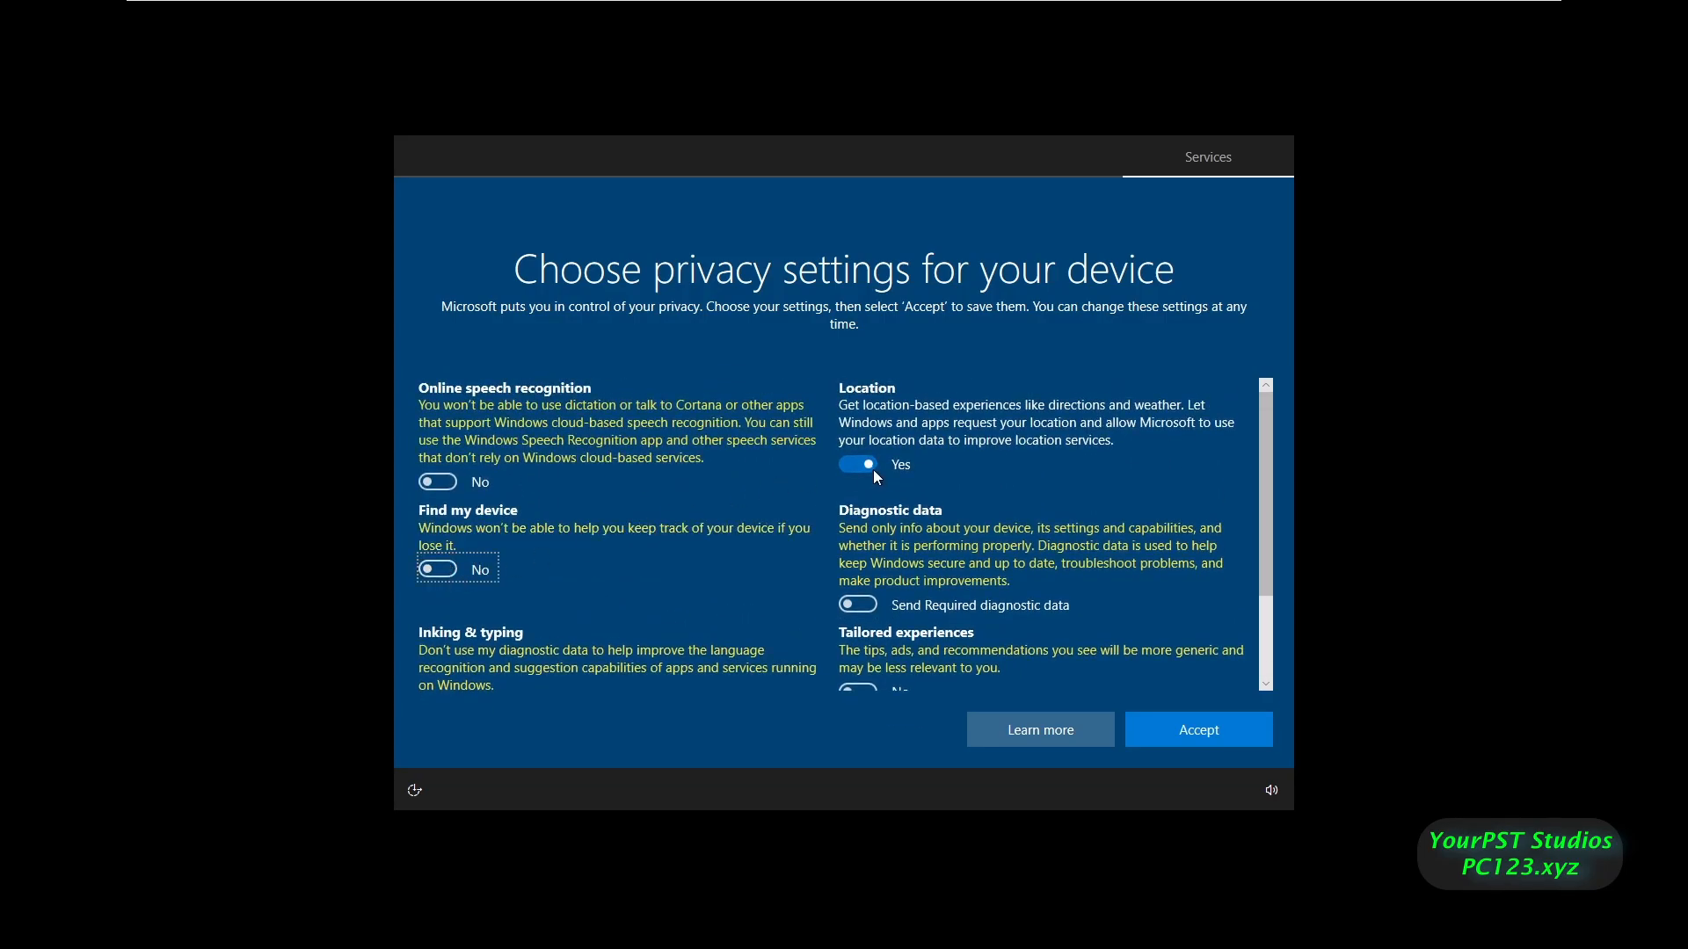
click(860, 449)
click(1159, 720)
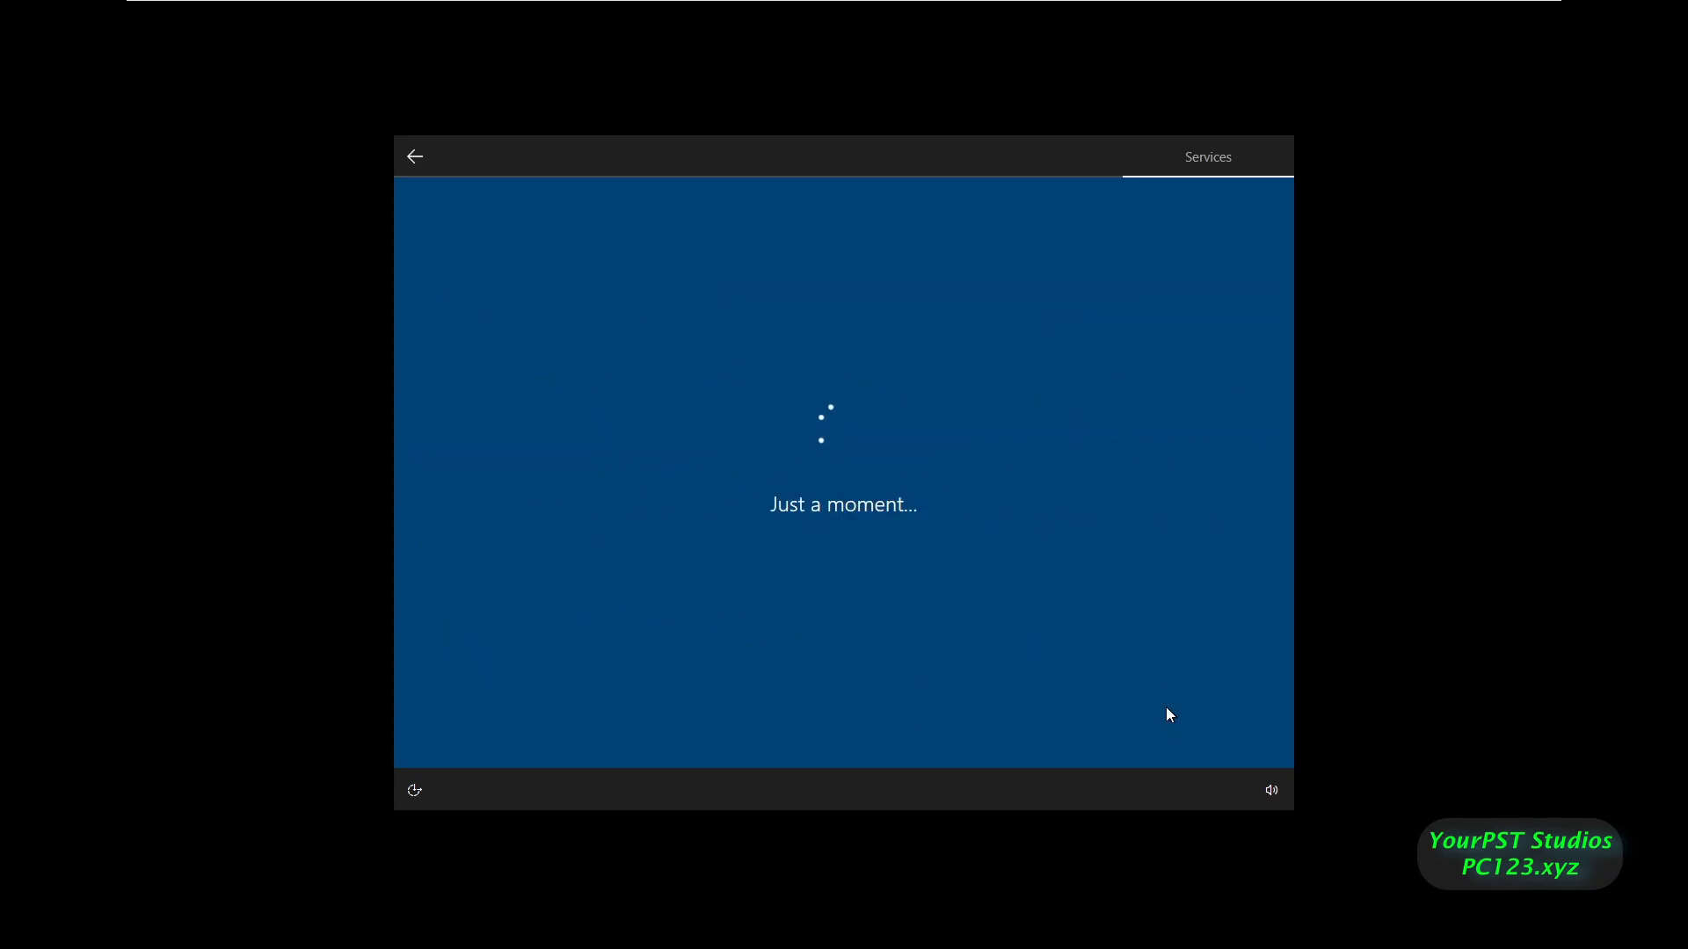
- Skip Cortana, dismiss the Edge recommendation, and briefly check the network flyout and Start menu
click(1068, 728)
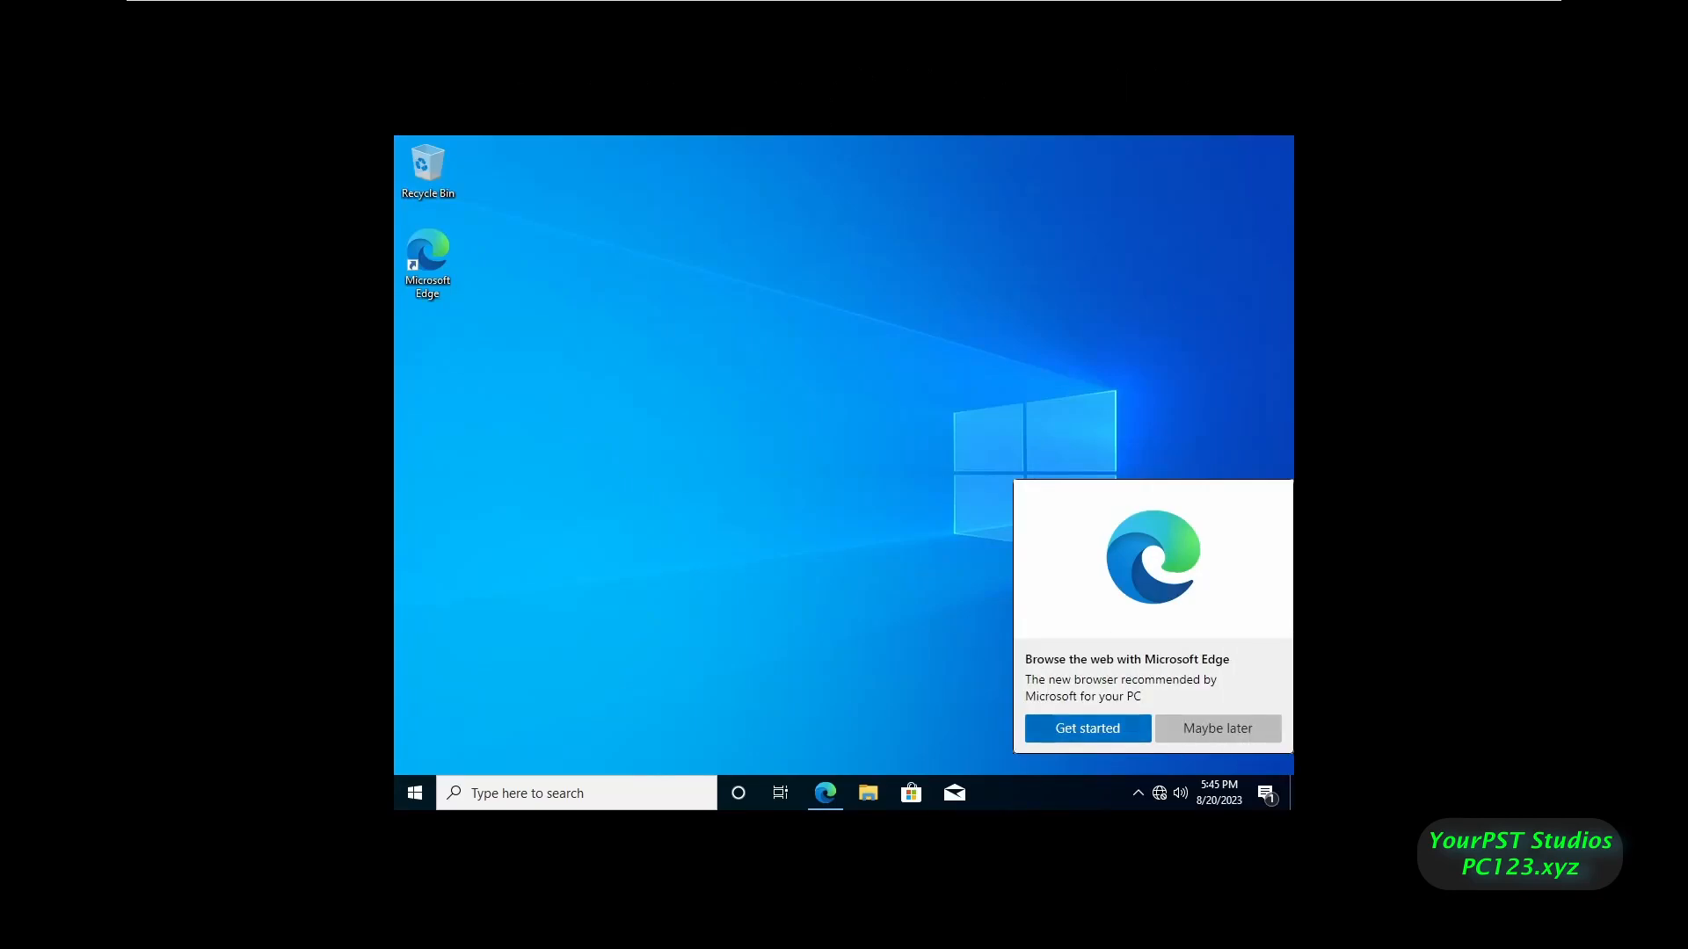
click(1217, 729)
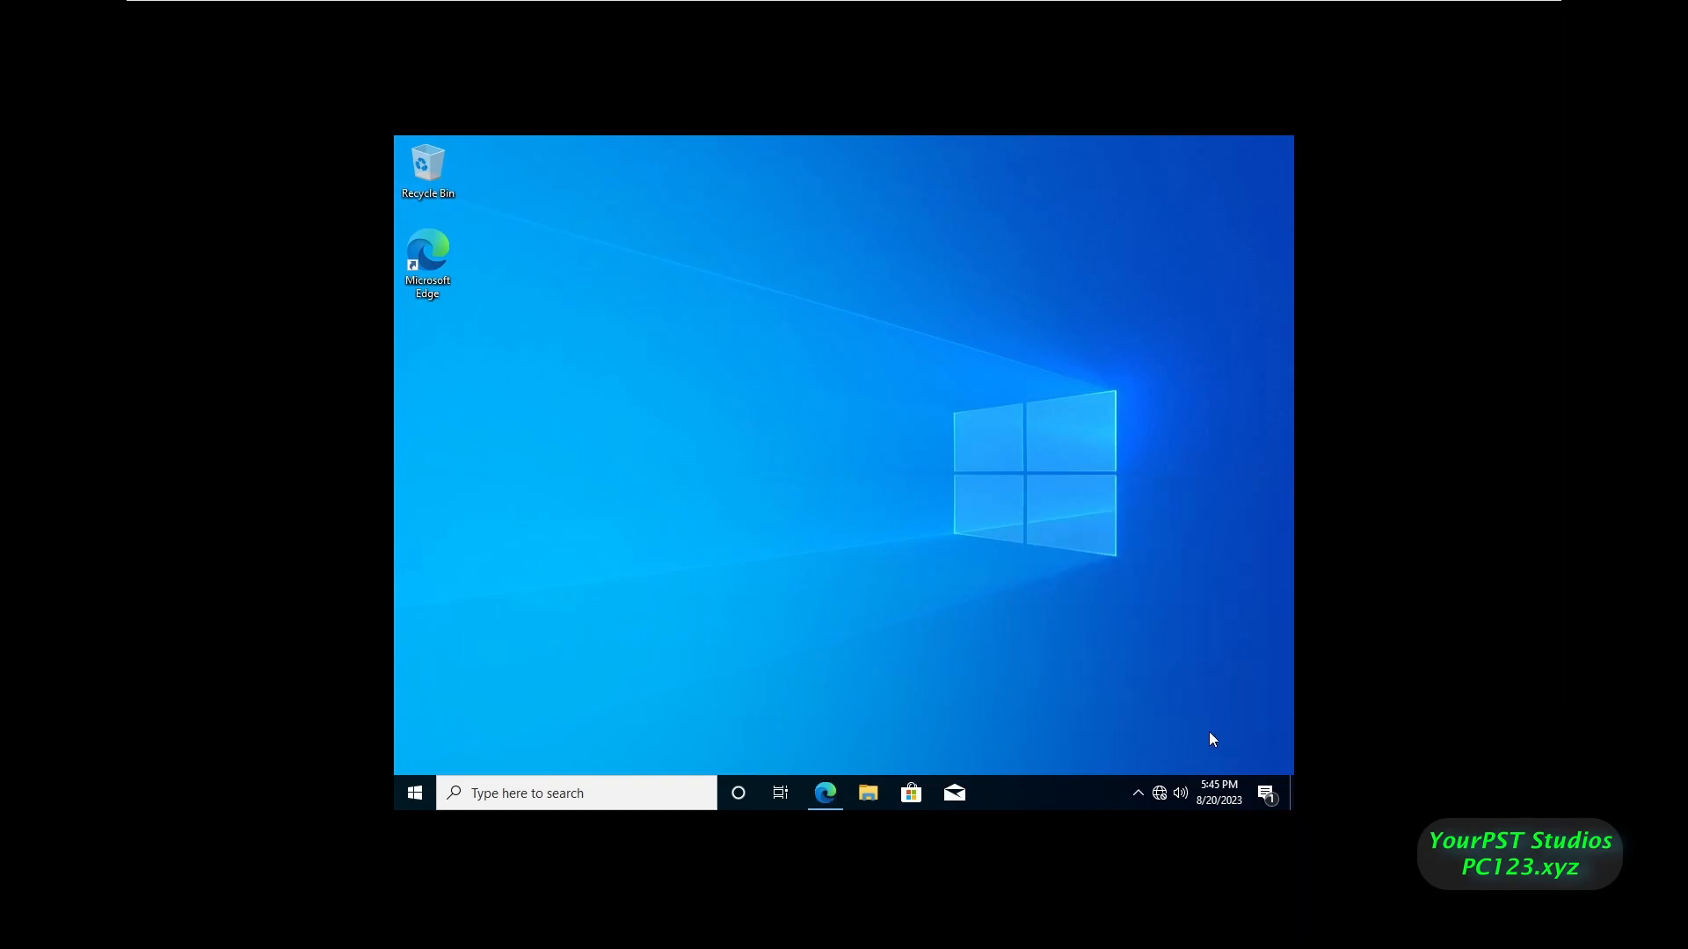
click(1159, 792)
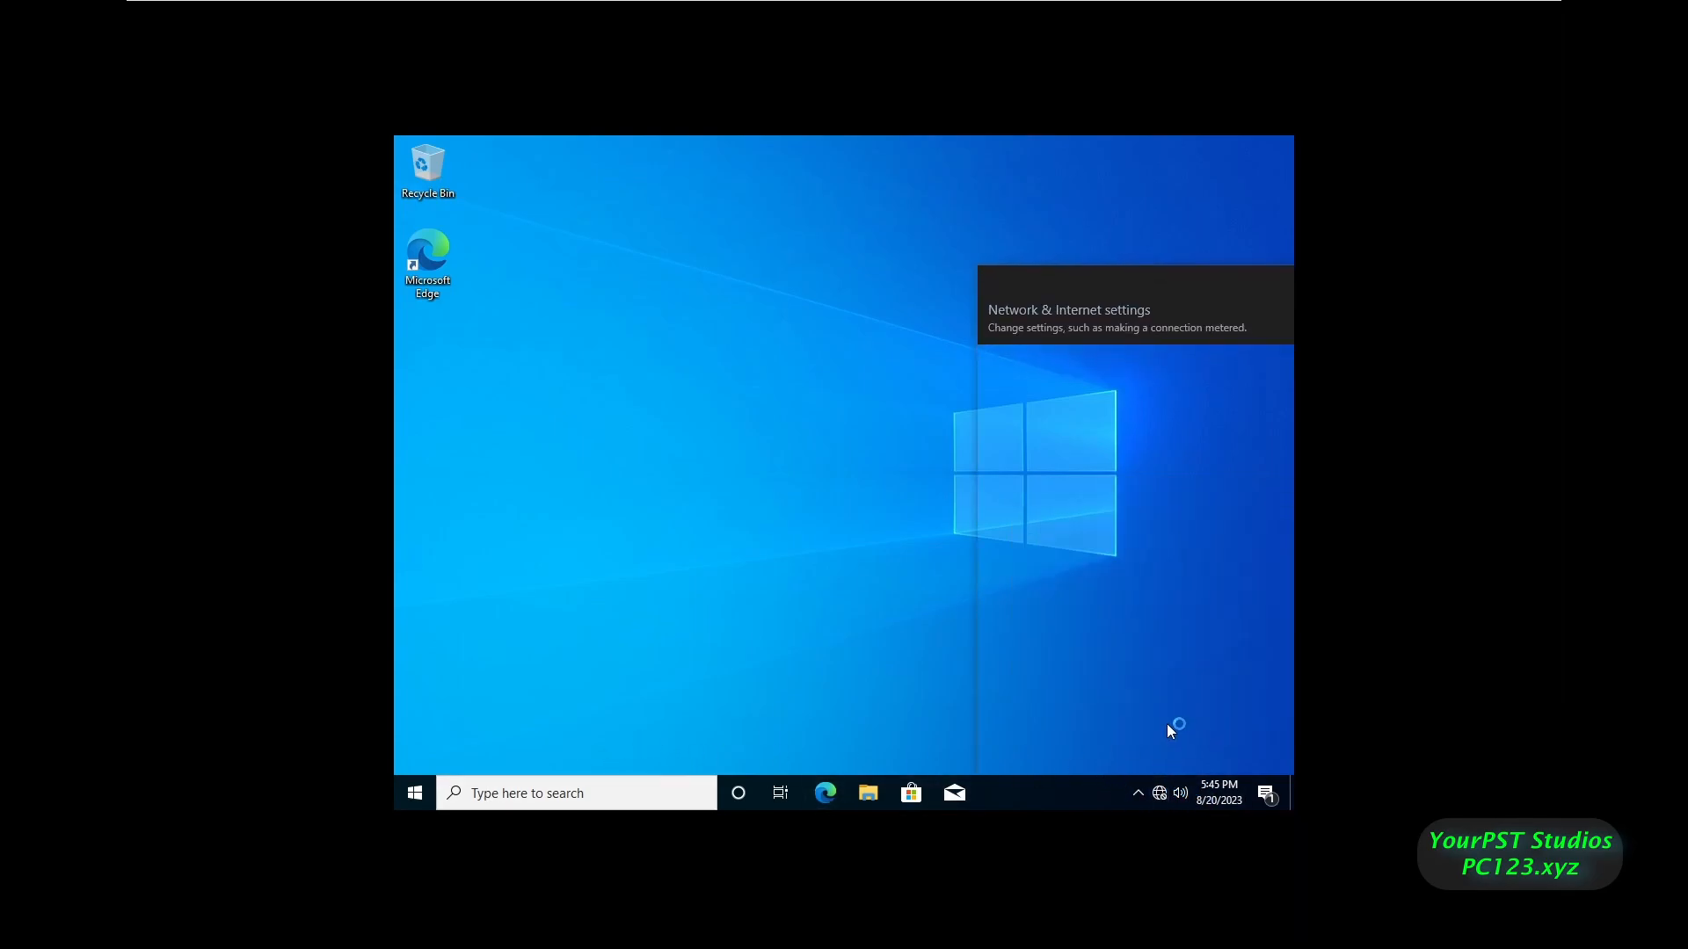
click(706, 361)
click(420, 797)
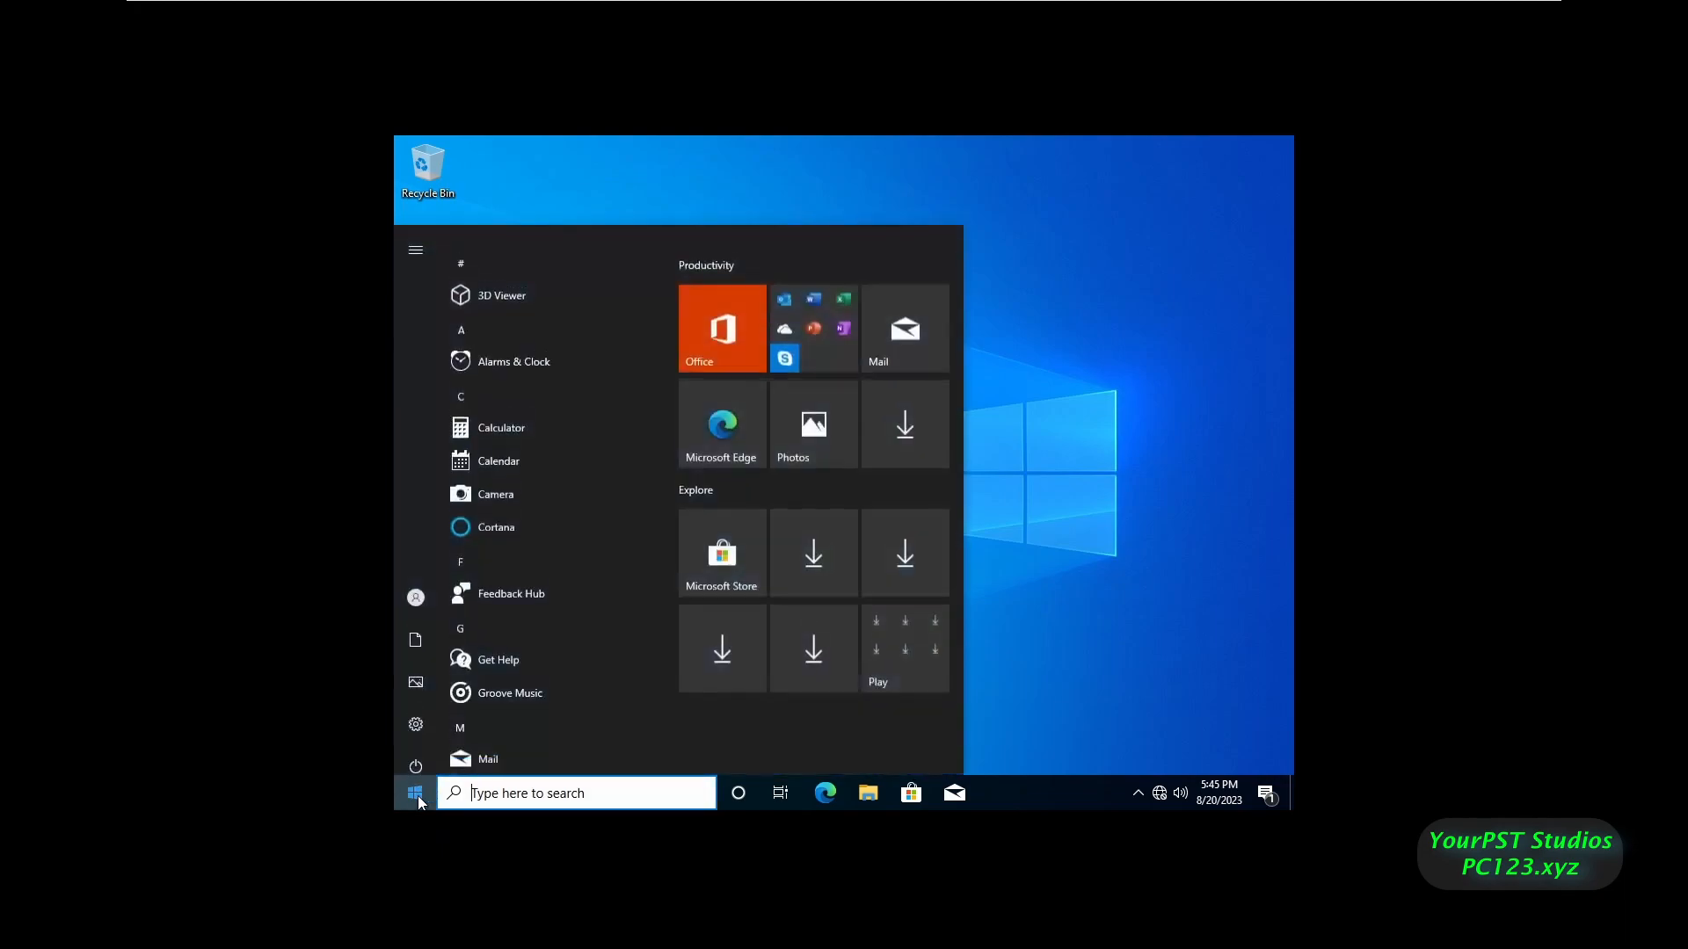
click(1017, 501)
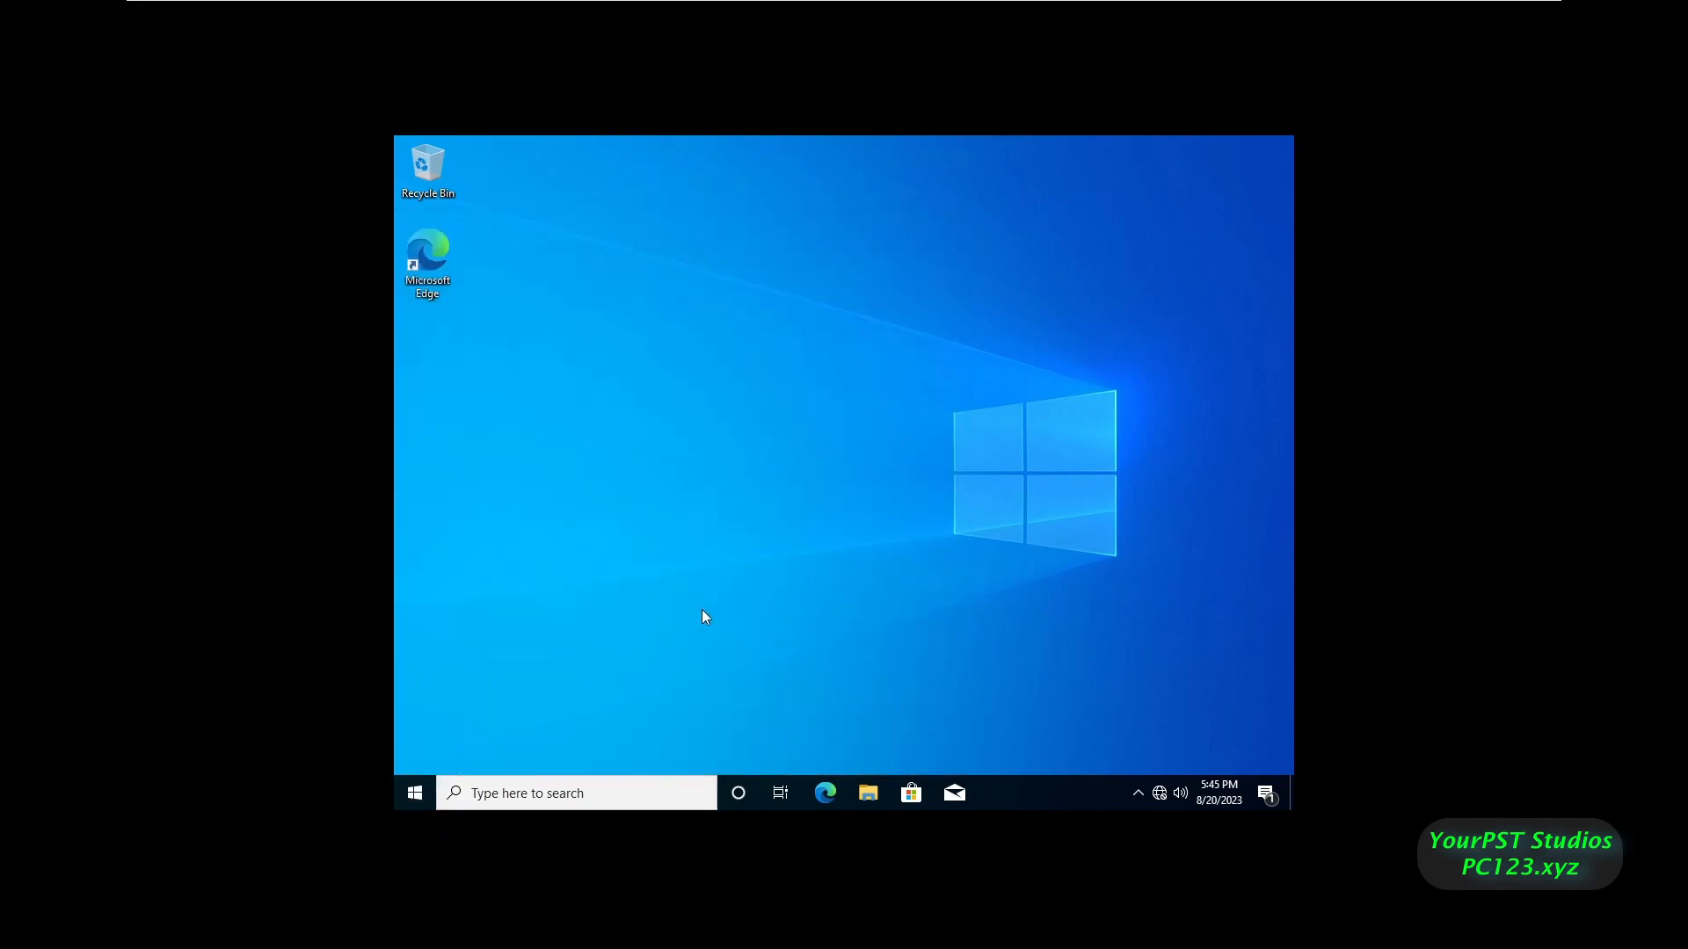